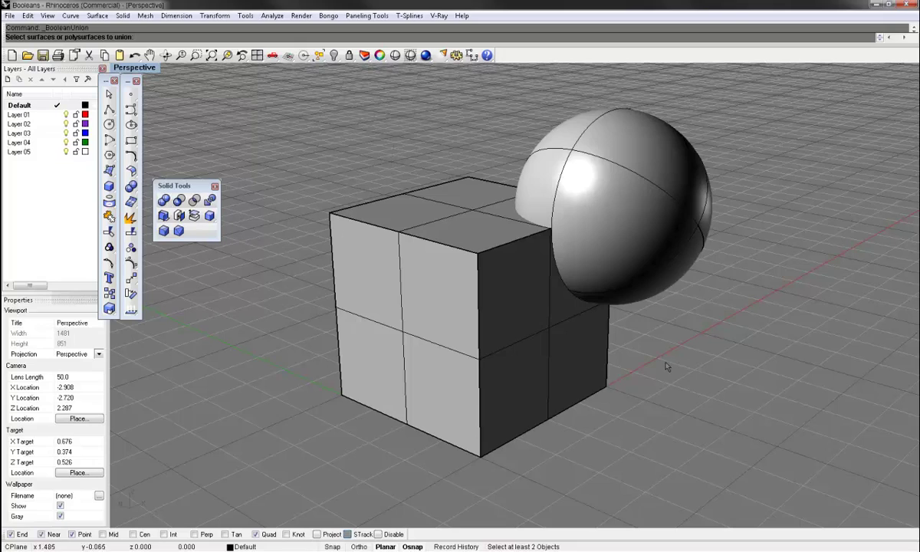
Step: Combine the cube and the sphere into one solid with BooleanUnion and select the combined object
click(607, 362)
click(646, 269)
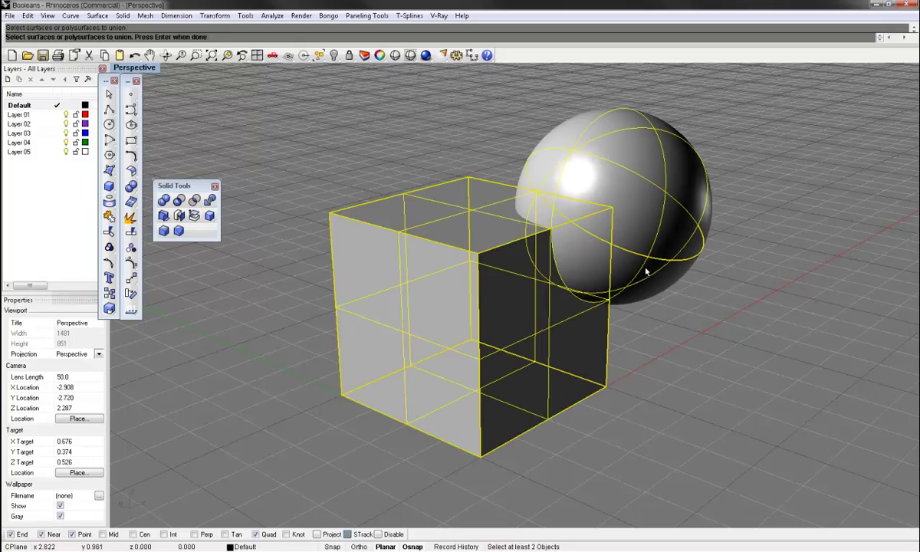
right_click(666, 264)
mouse_move(679, 306)
right_down()
mouse_move(441, 320)
mouse_move(561, 312)
mouse_move(688, 263)
mouse_move(698, 282)
mouse_move(675, 289)
right_up()
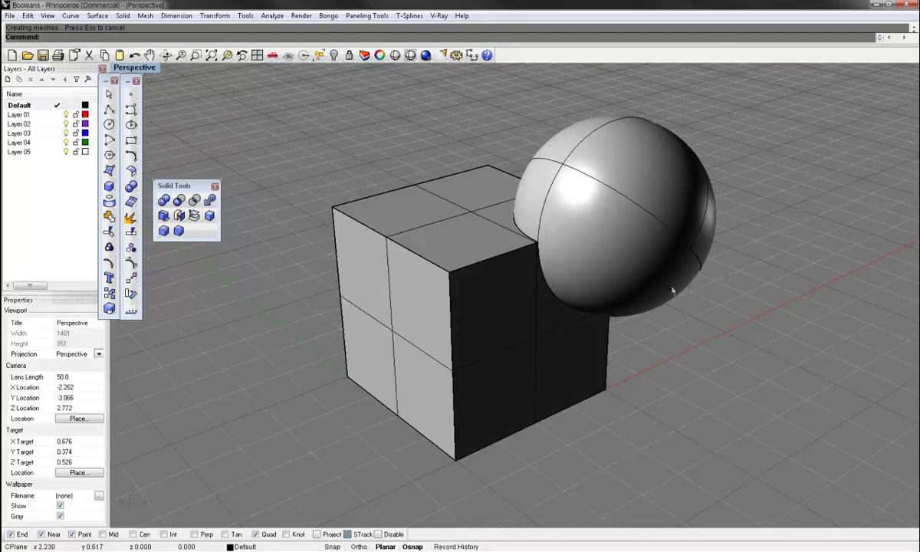
click(511, 252)
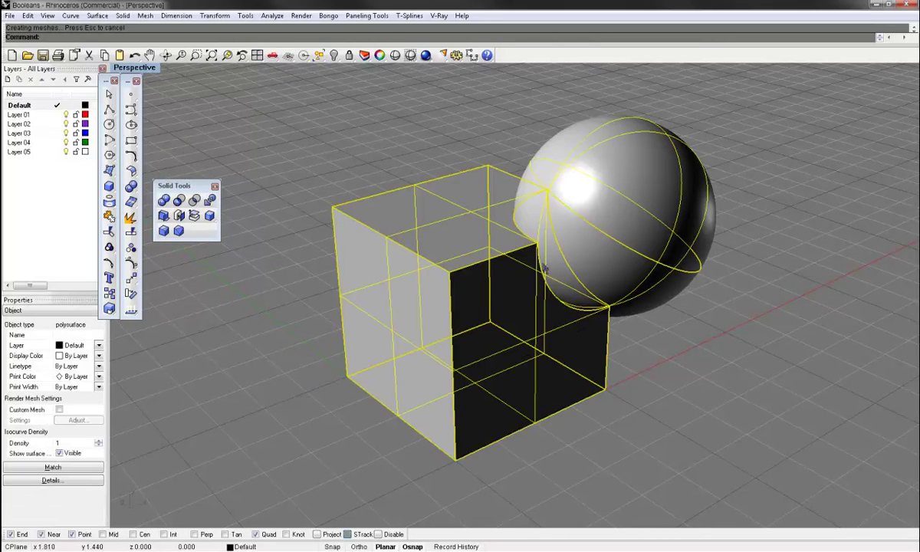
Step: Undo the Boolean union and inspect the junction where the sphere meets the cube's top face
key(ctrl+z)
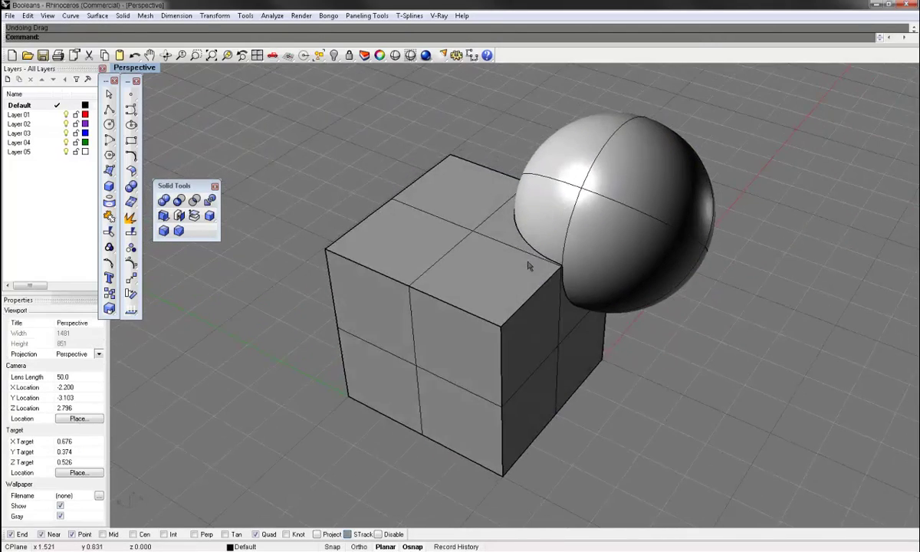
scroll(551, 206, up, 5)
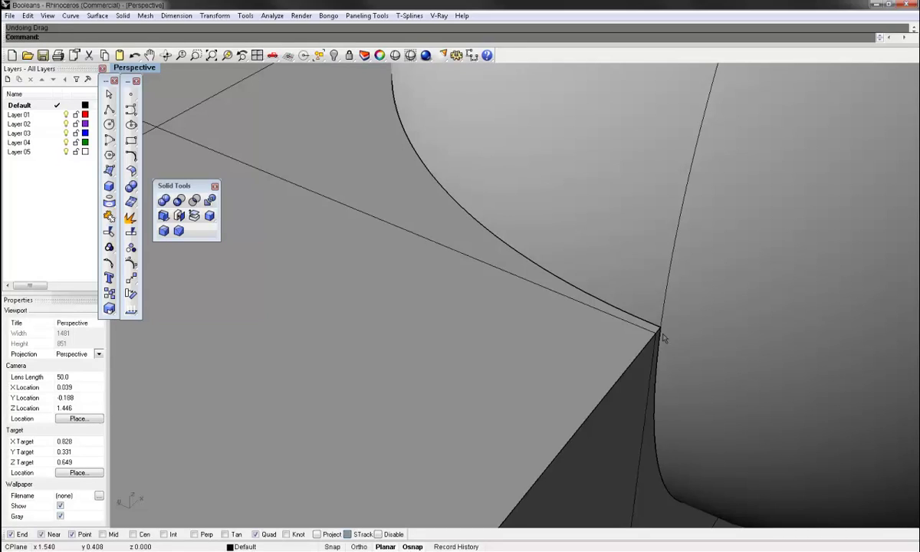
key(Escape)
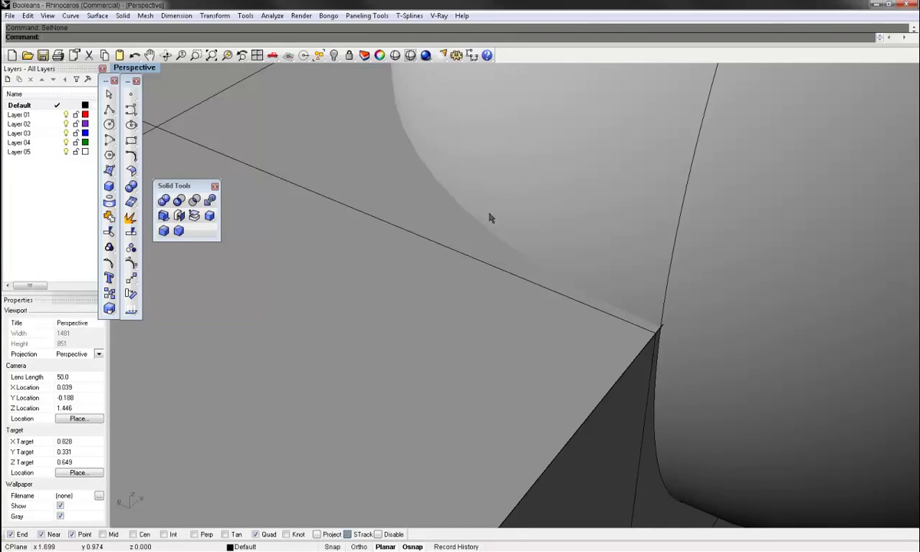
scroll(631, 236, down, 5)
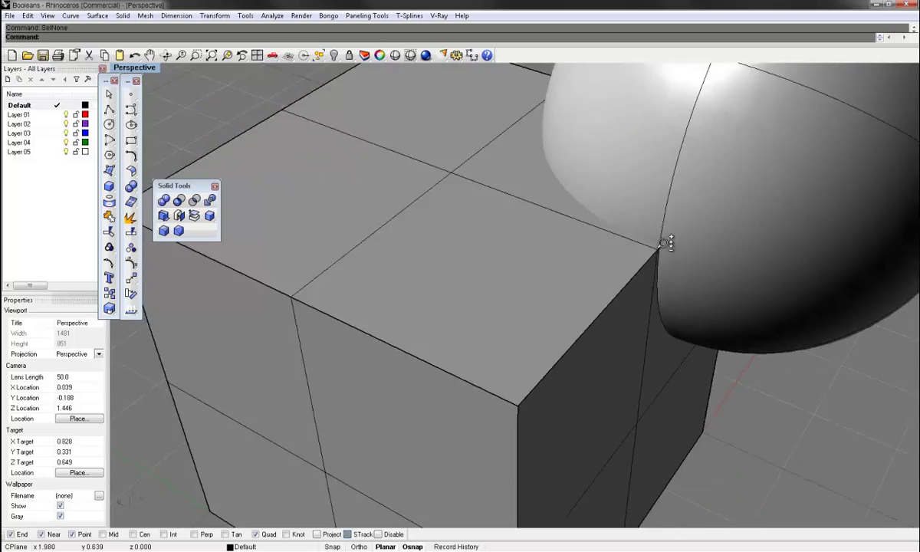
Step: Move the sphere away from the cube and undo that move
drag(672, 218, 767, 204)
click(796, 365)
key(ctrl+z)
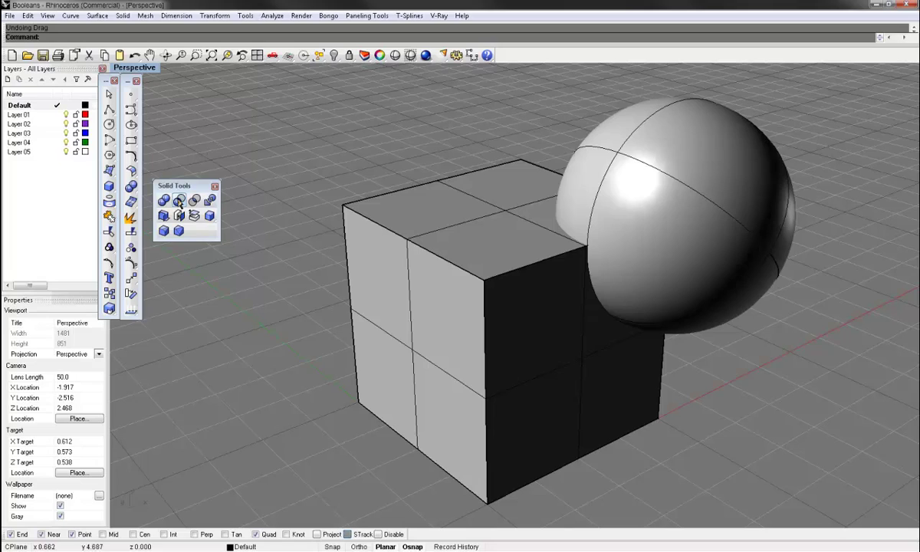
click(181, 201)
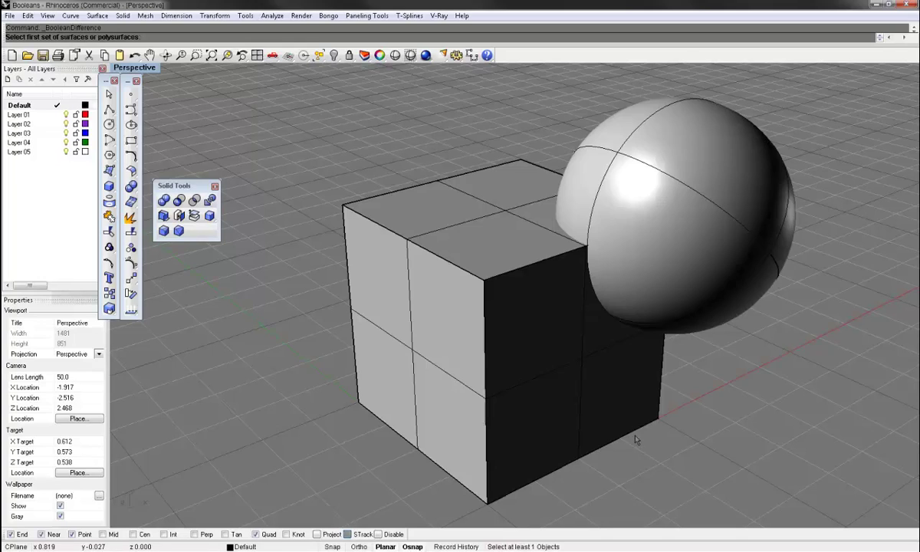
key(Escape)
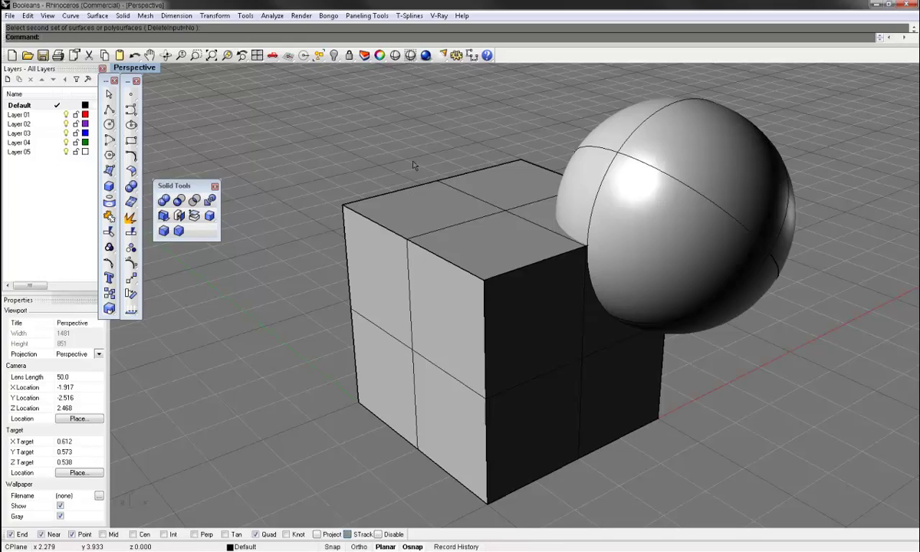
click(594, 179)
key(Escape)
Step: Subtract the sphere from the cube with BooleanDifference, keeping DeleteInput=No
click(179, 200)
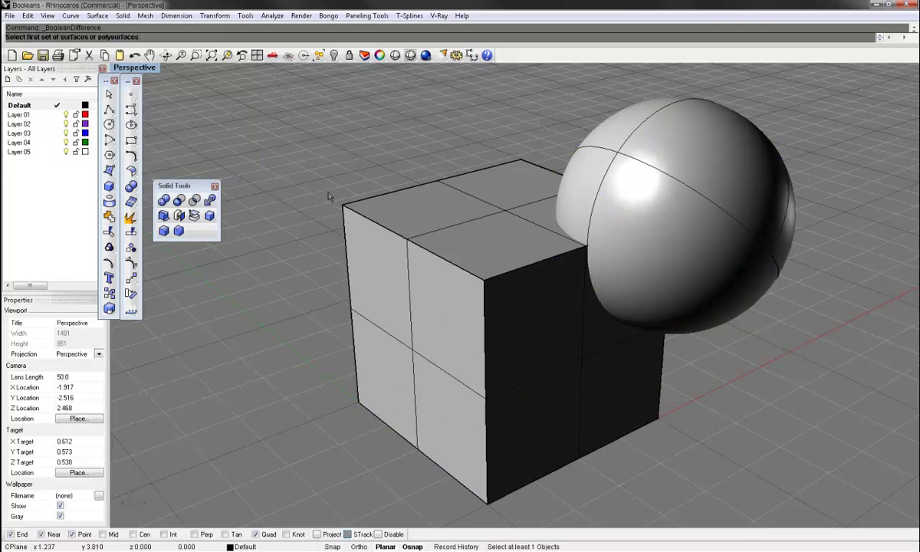
click(477, 177)
key(Return)
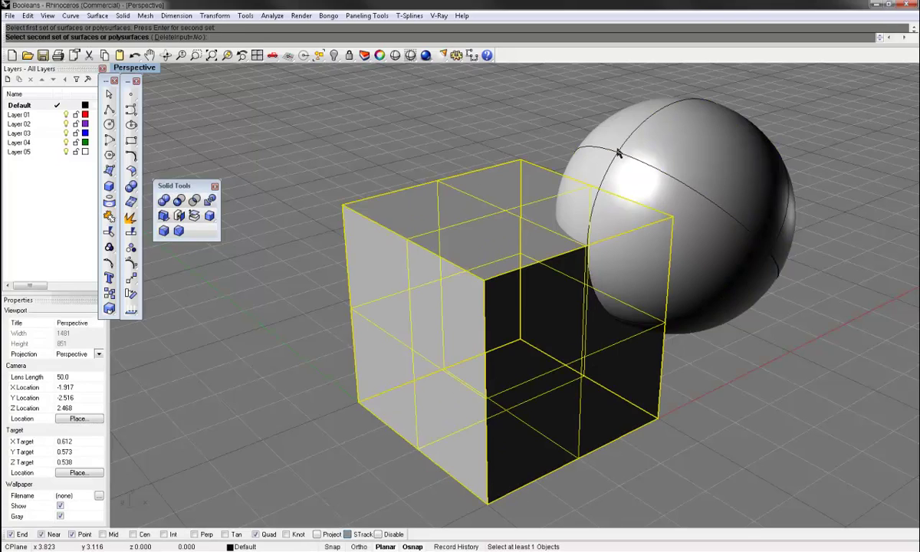
click(620, 157)
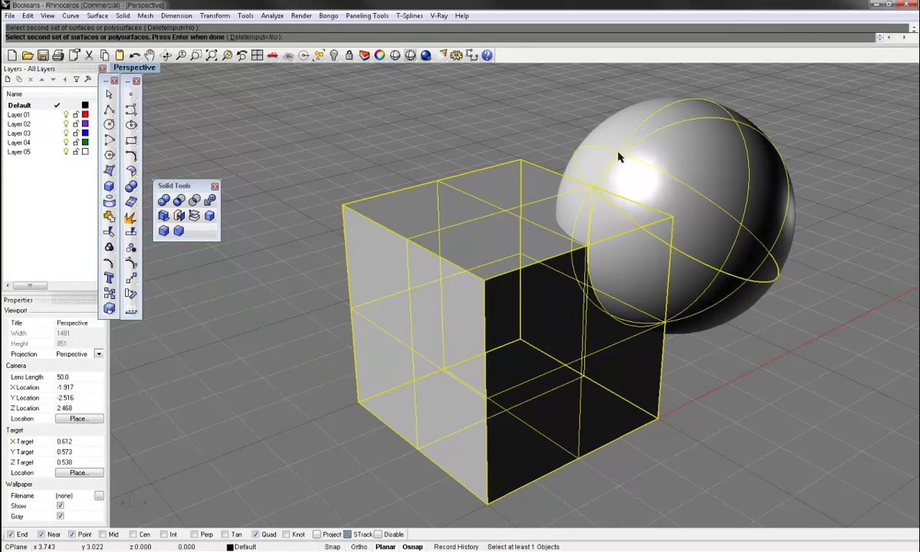
key(Return)
Step: Move the sphere off the notched cube to view the cavity, and undo both the move and the Boolean difference
drag(620, 156, 814, 132)
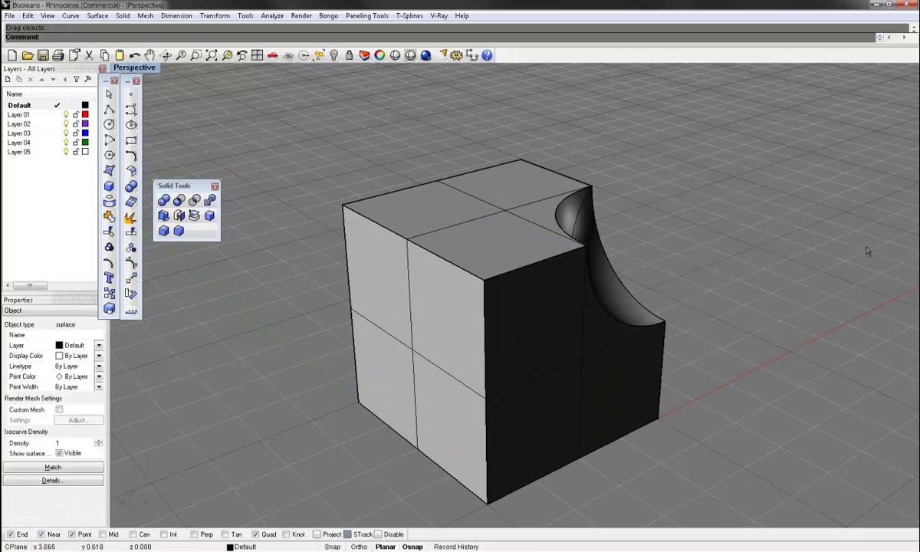
right_drag(814, 237, 734, 232)
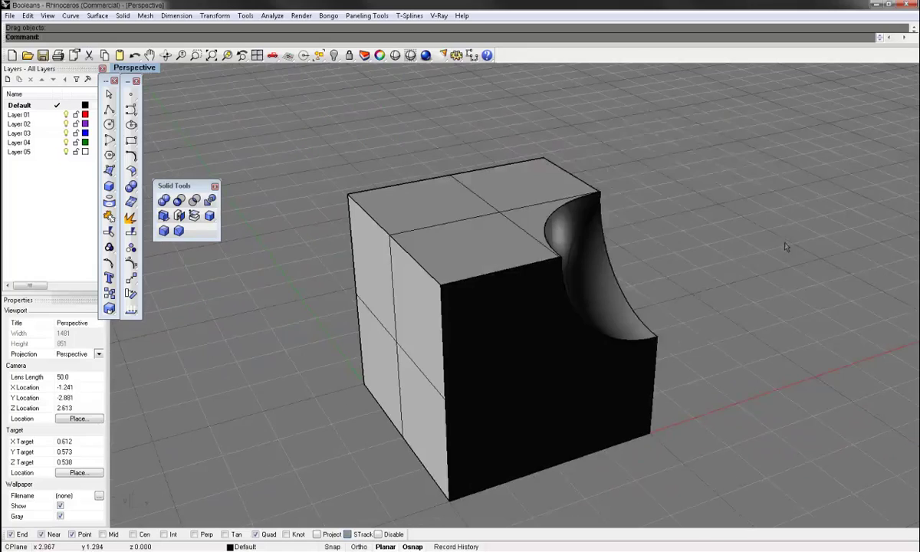
key(ctrl+z)
key(ctrl+z)
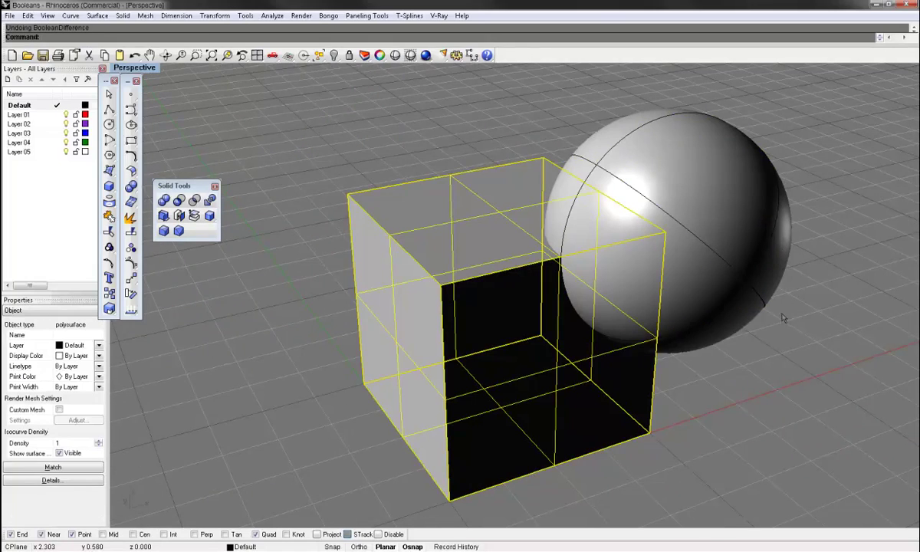
shift+right_drag(788, 257, 758, 250)
click(748, 320)
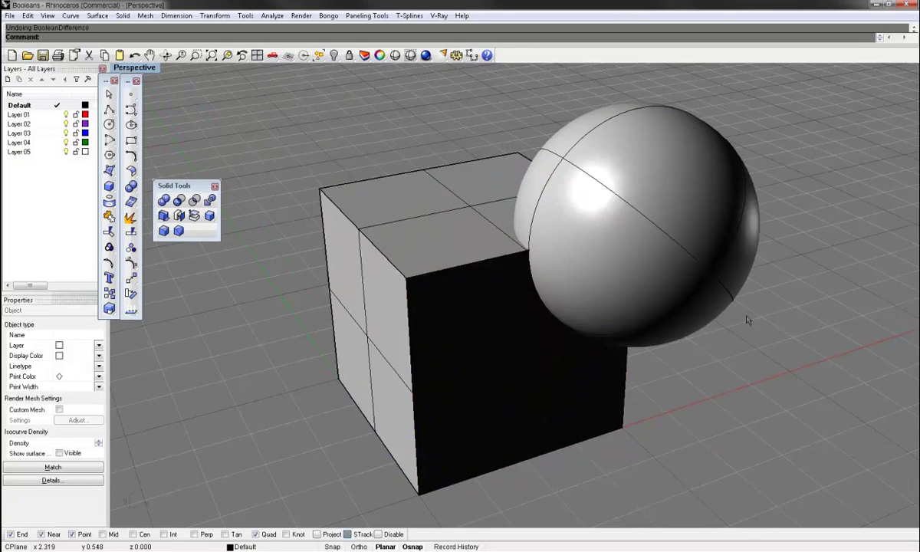
Step: Subtract the cube from the sphere with BooleanDifference to view the notched sphere alone, and undo back to the intact pair
click(179, 200)
click(586, 139)
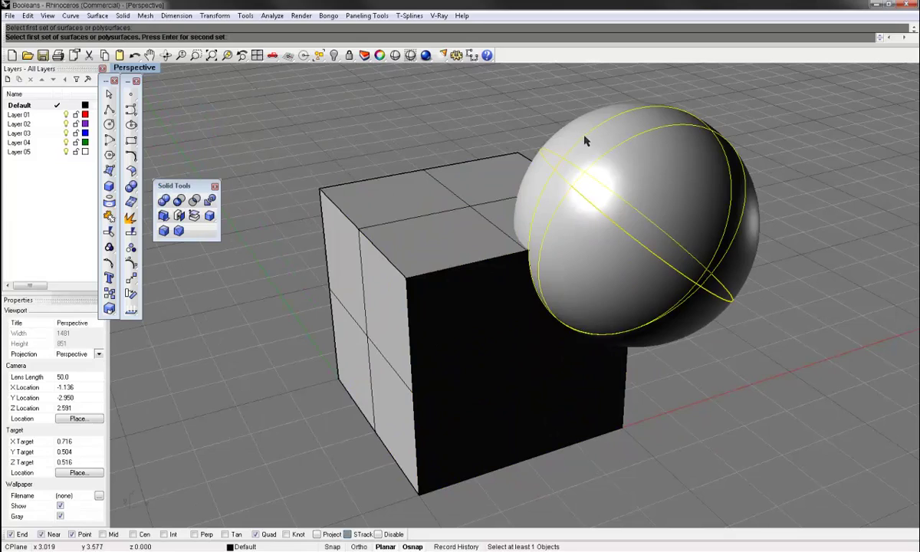
right_drag(590, 281, 590, 261)
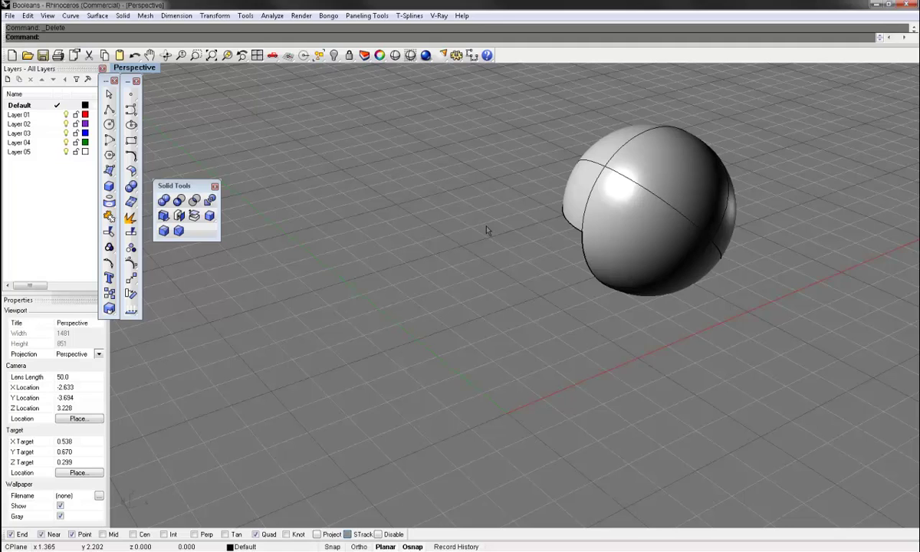
key(ctrl+z)
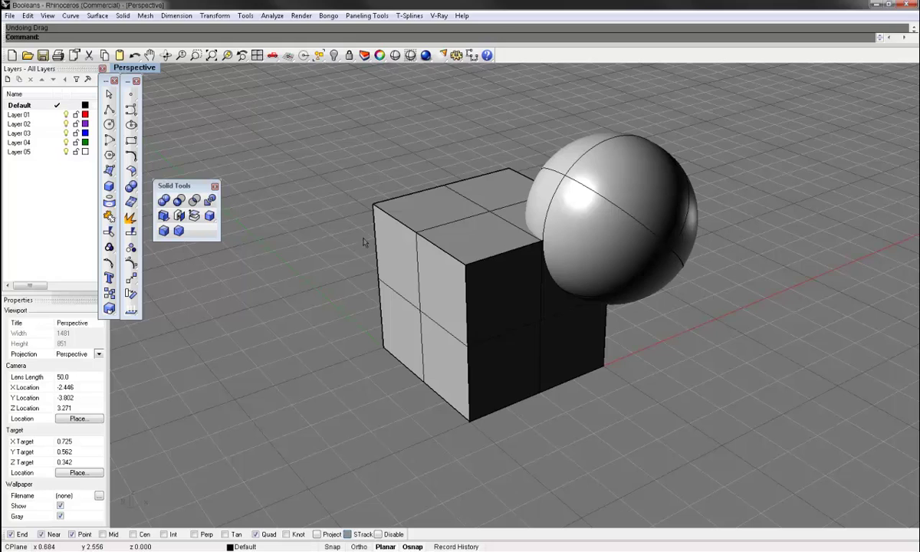
Step: Subtract the sphere from the cube with BooleanDifference, setting DeleteInput=Yes
click(180, 201)
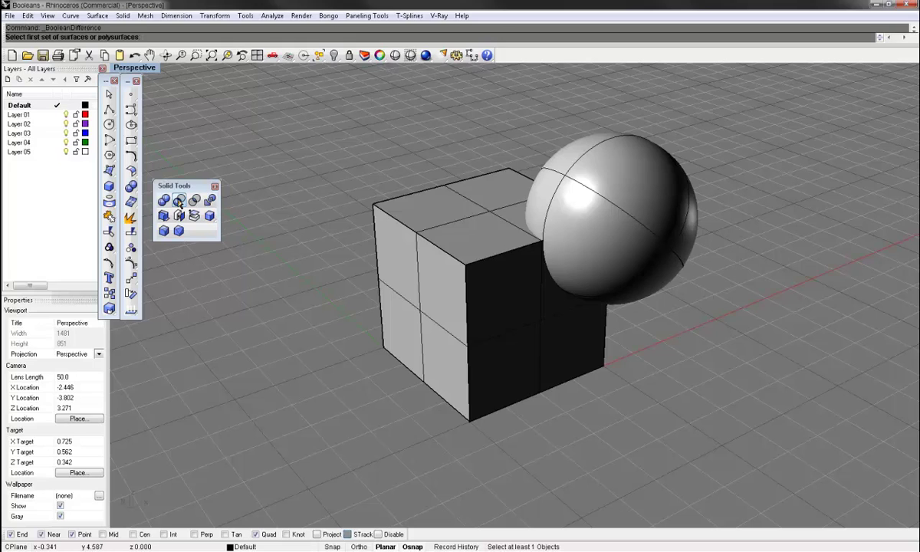
click(427, 195)
key(Return)
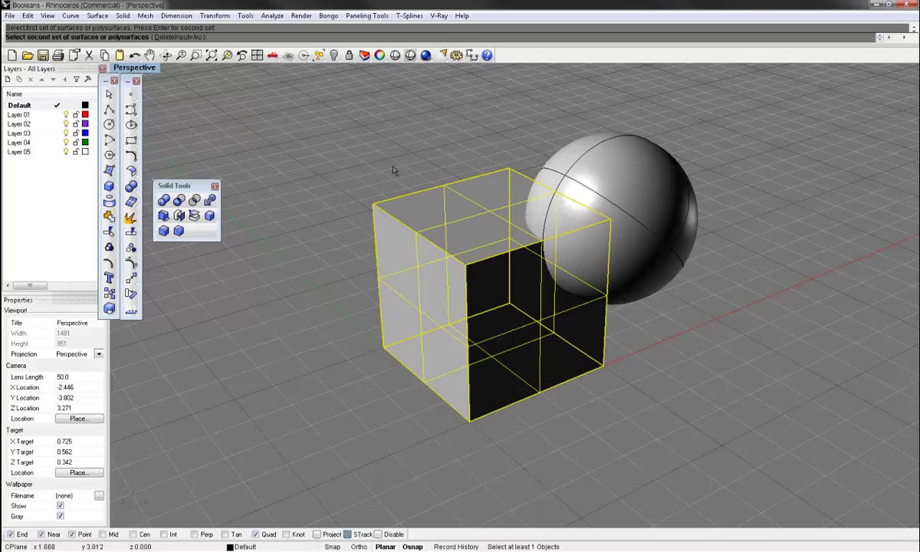
click(572, 170)
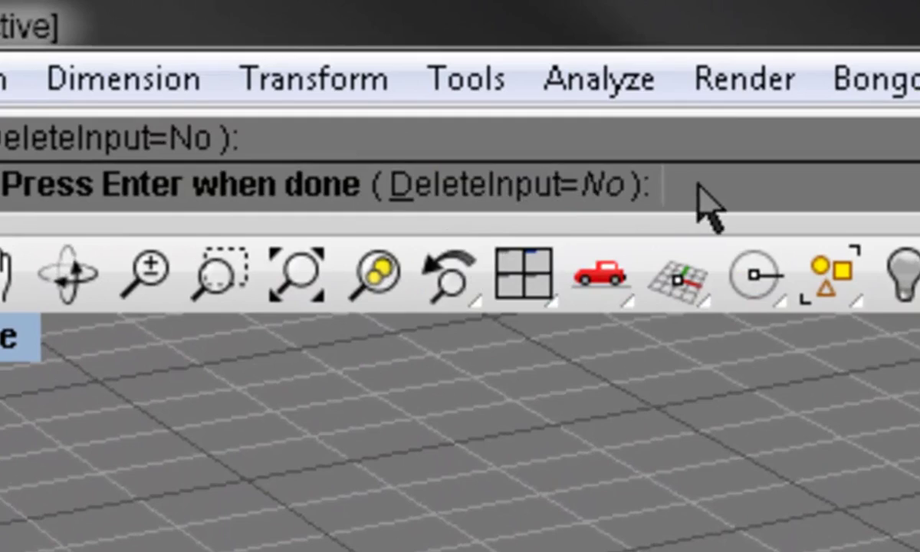
click(514, 187)
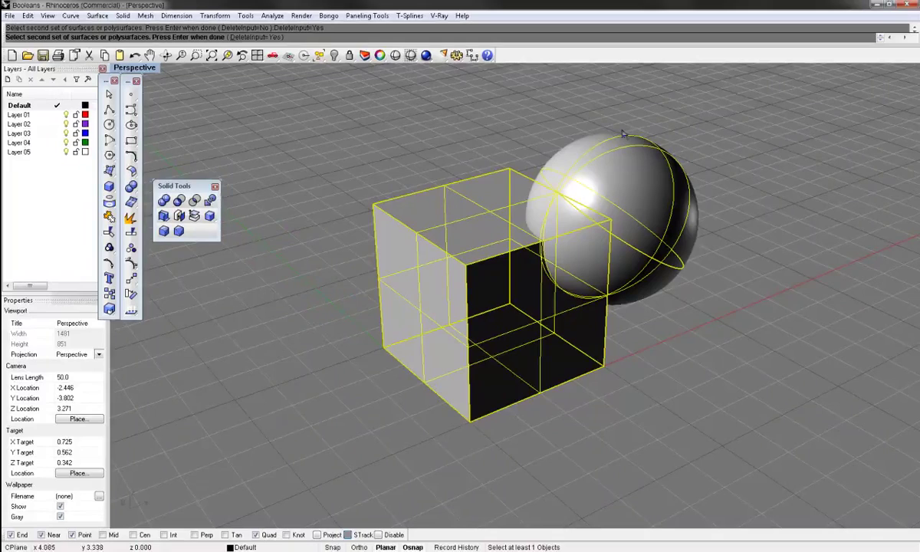
key(Return)
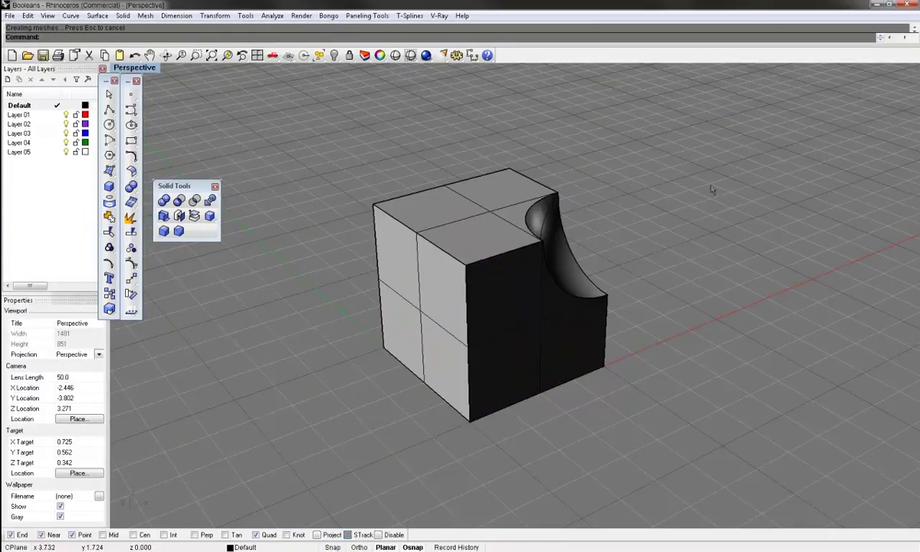
Step: View the notched cube from another angle and undo the last Boolean difference
right_drag(738, 248, 598, 221)
key(ctrl+z)
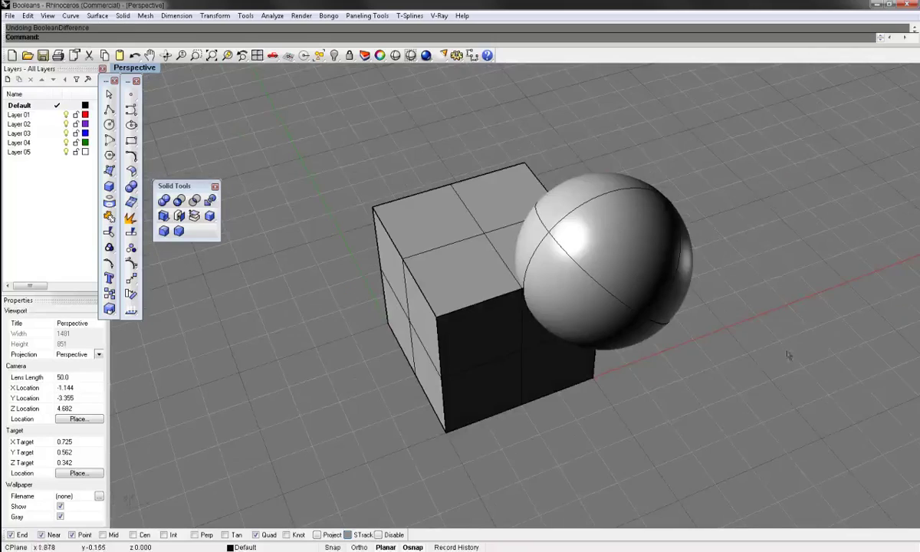
mouse_move(641, 330)
right_down()
mouse_move(643, 362)
mouse_move(653, 337)
mouse_move(647, 315)
mouse_move(631, 316)
mouse_move(668, 319)
mouse_move(633, 318)
right_up()
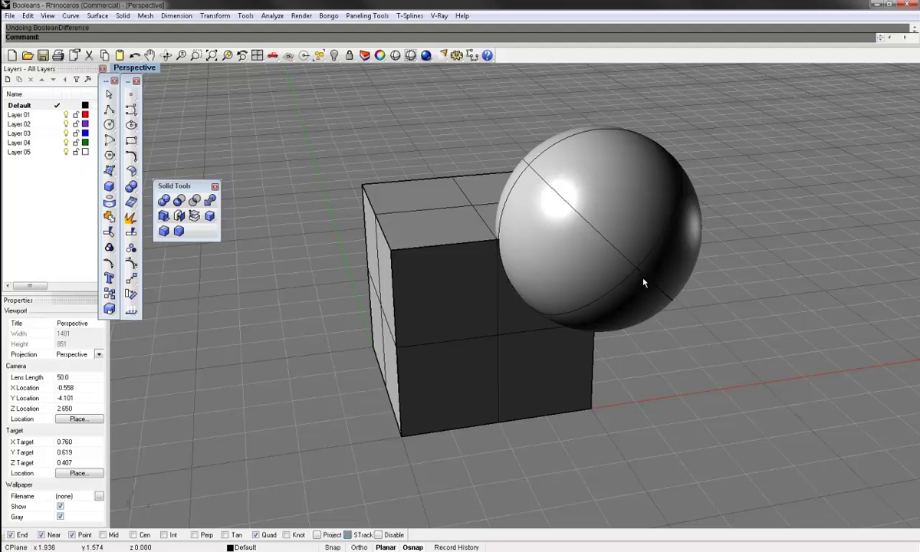
right_drag(712, 361, 645, 377)
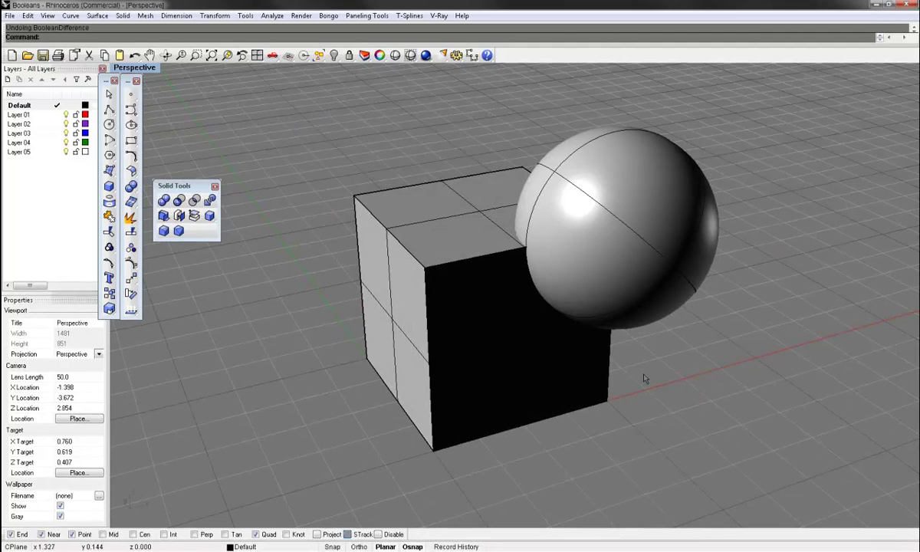
Step: Try BooleanIntersection with both the cube and the sphere selected as the first set
click(193, 201)
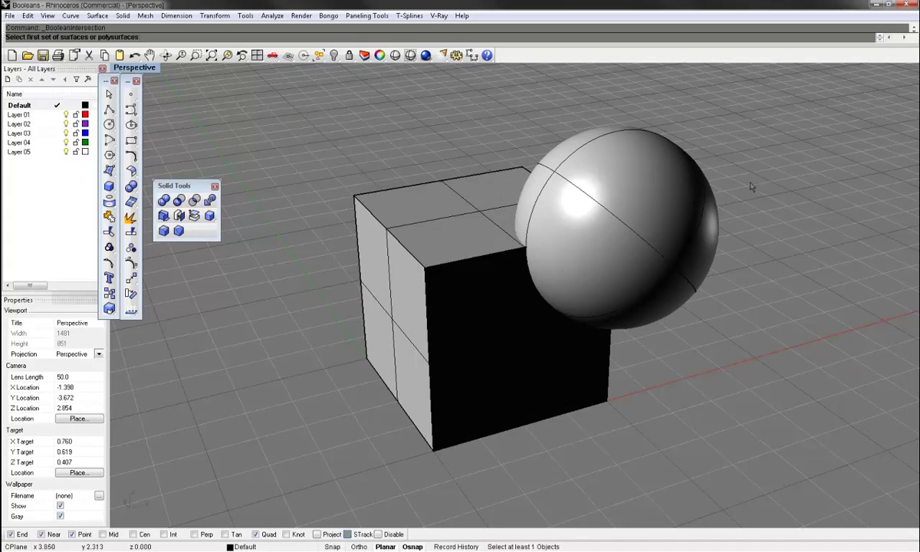
drag(702, 157, 341, 320)
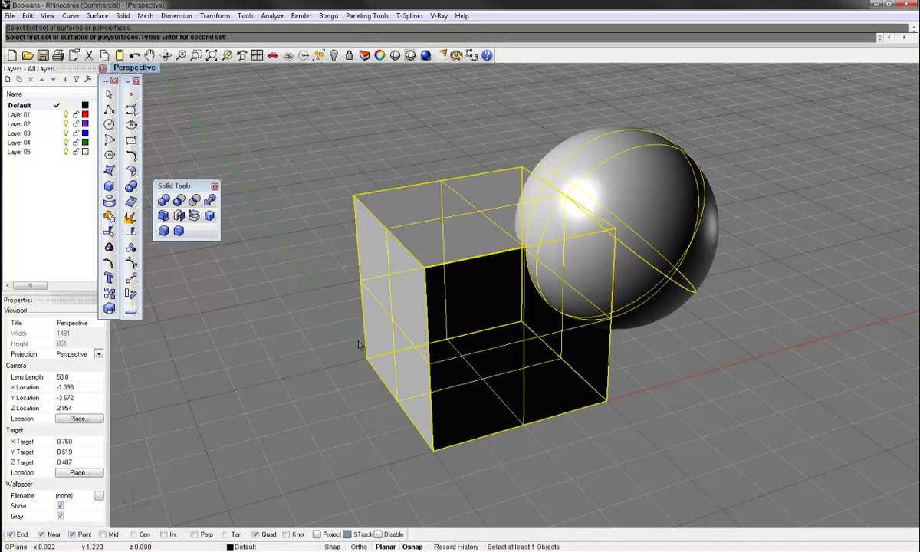
key(Return)
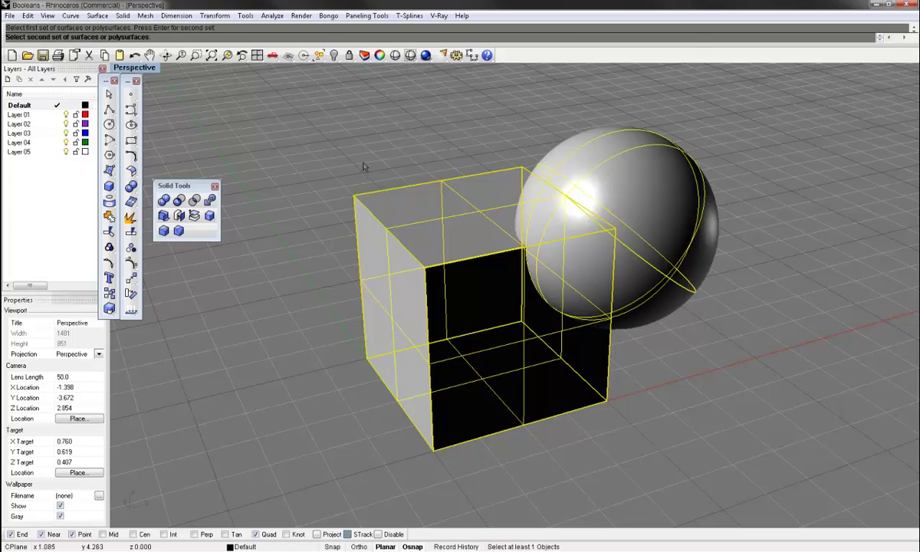
key(Return)
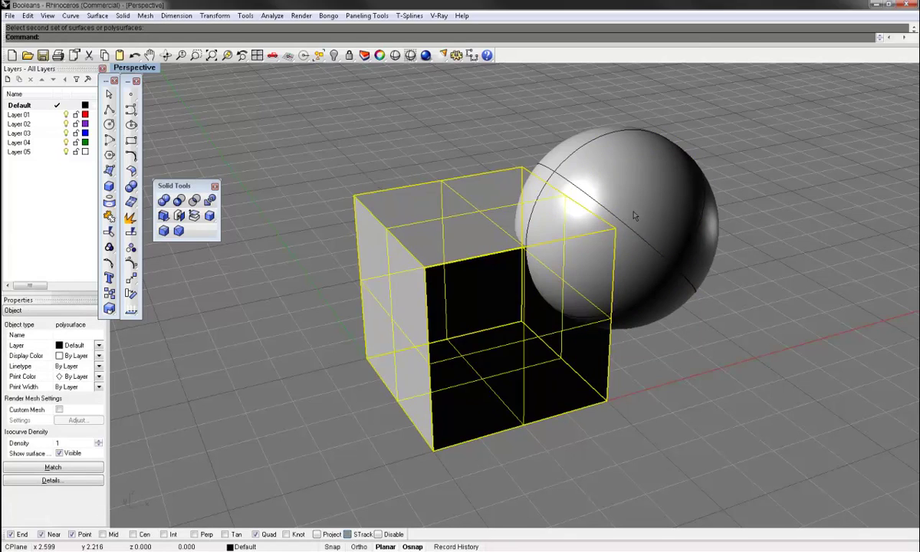
Step: Select the cube and sphere together and place a copy of the pair beside the originals
click(633, 217)
key(ctrl+a)
scroll(641, 211, down, 3)
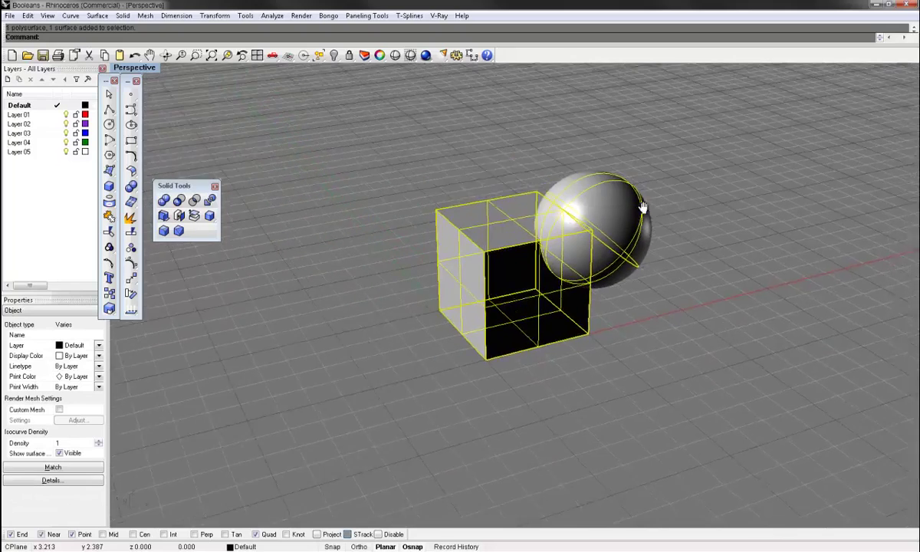
shift+right_drag(643, 207, 618, 251)
drag(611, 243, 571, 213)
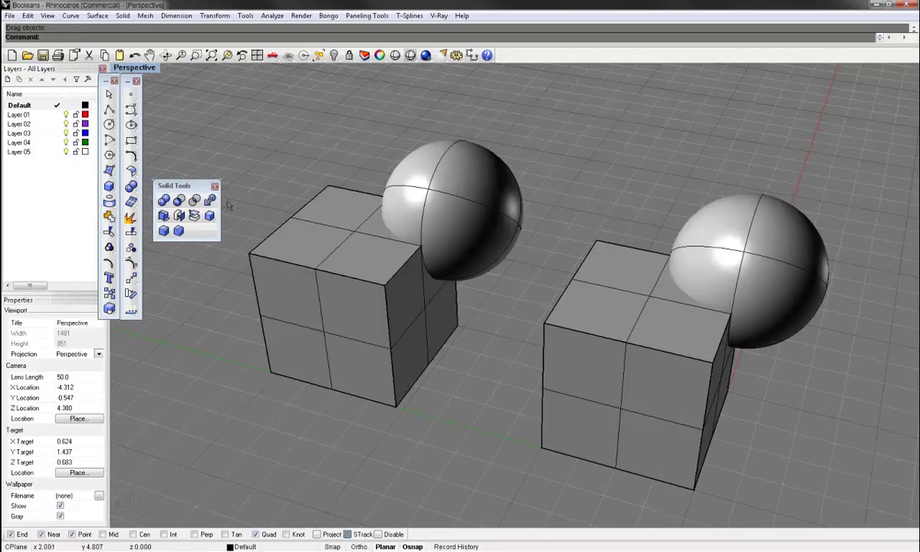
Step: Try BooleanIntersection with the copied cube and sphere as the first set and the other cube and sphere as the second
click(193, 201)
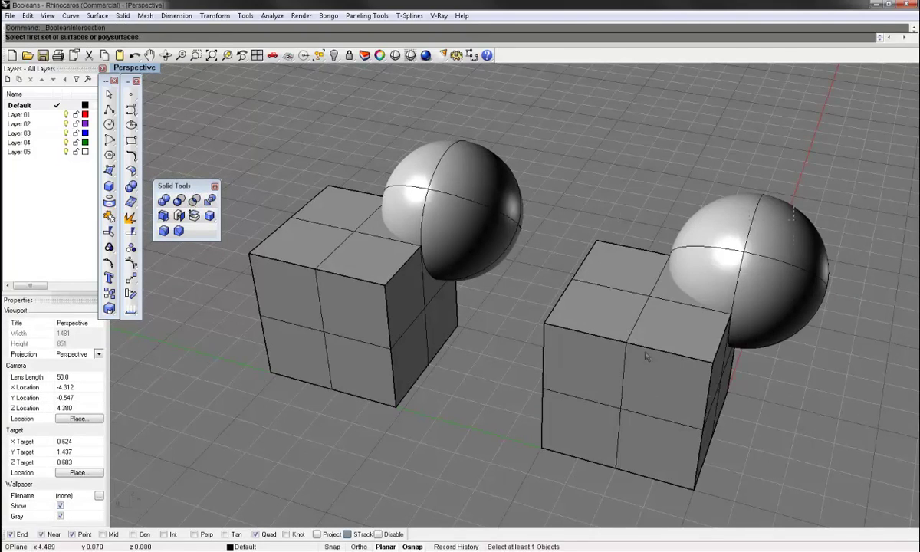
click(605, 333)
key(Return)
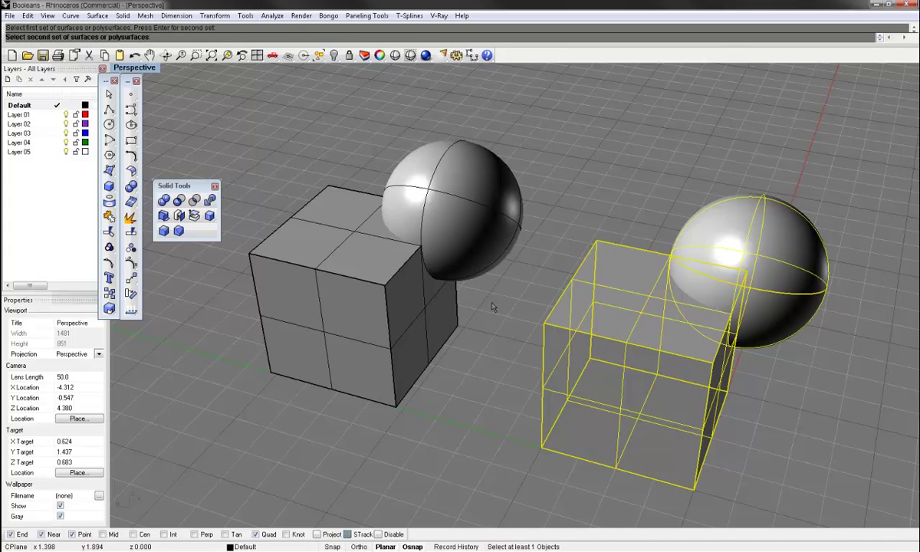
drag(493, 307, 322, 166)
key(Return)
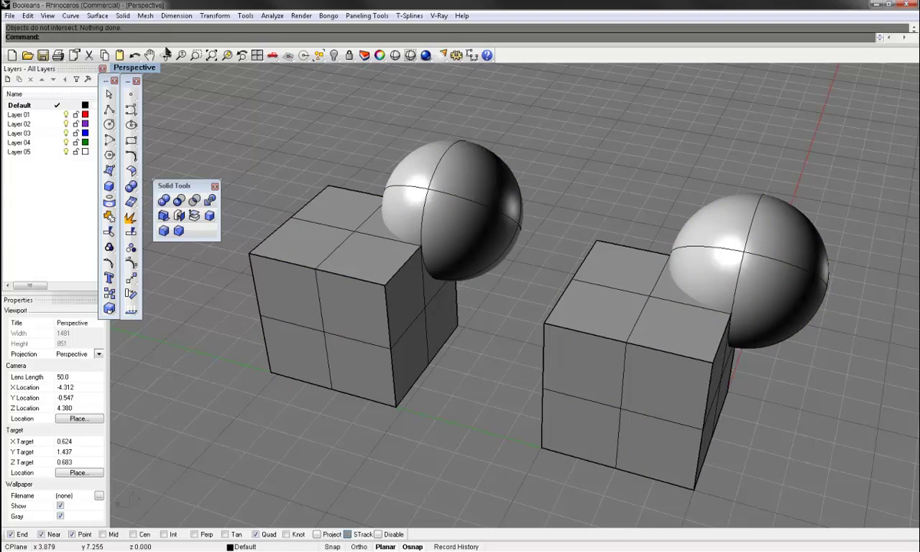
Step: Run BooleanIntersection with both cubes as the first set and both spheres as the second set
shift+right_drag(775, 207, 751, 184)
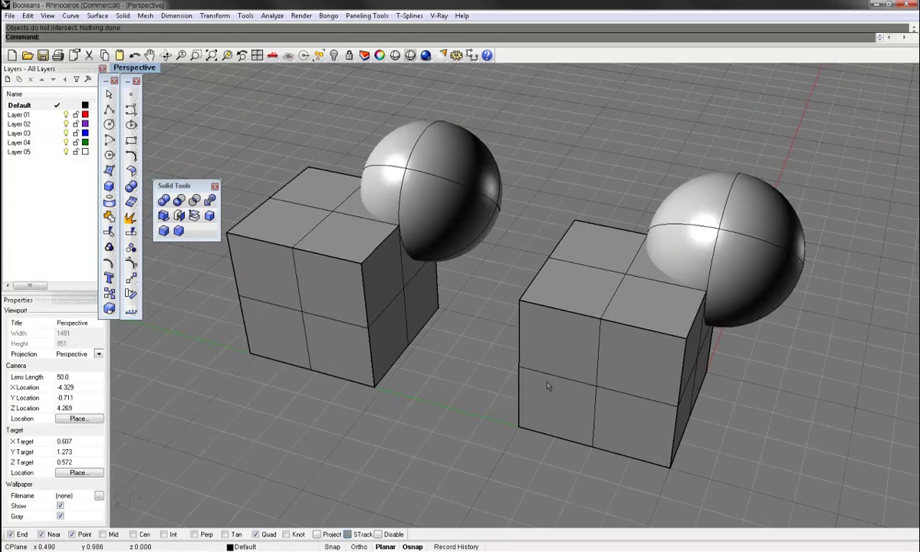
click(194, 200)
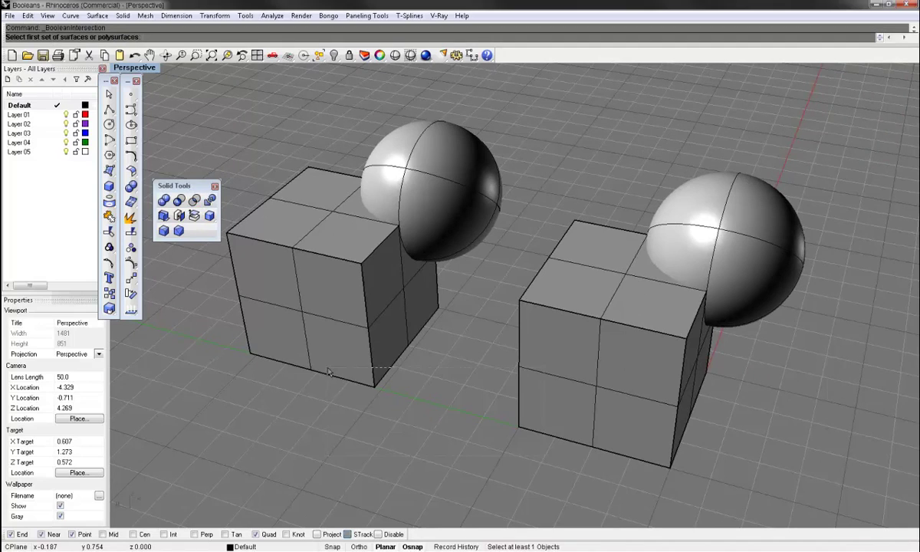
drag(601, 358, 320, 358)
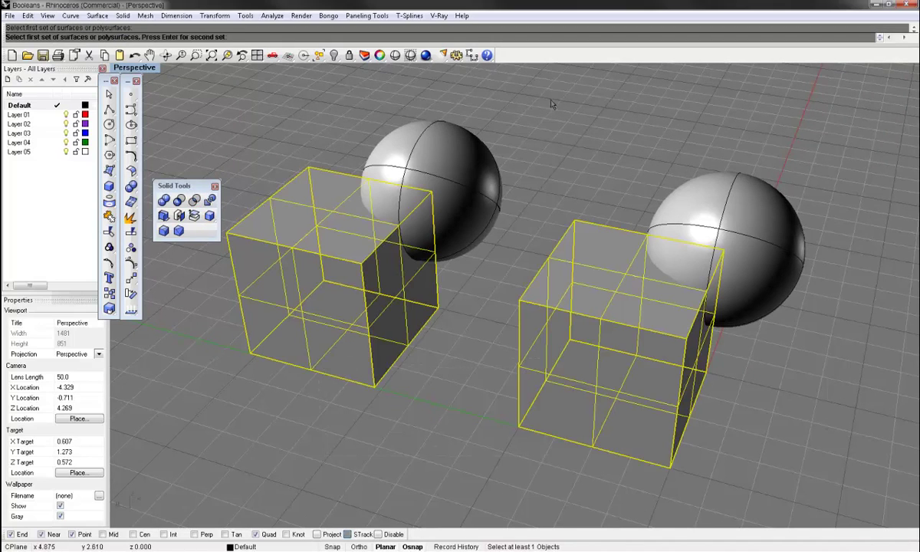
key(Return)
drag(439, 194, 390, 172)
key(Return)
right_drag(698, 184, 679, 186)
Step: Undo the Boolean intersection and remove the copied cube and sphere pair by undoing the copy
key(ctrl+z)
key(Escape)
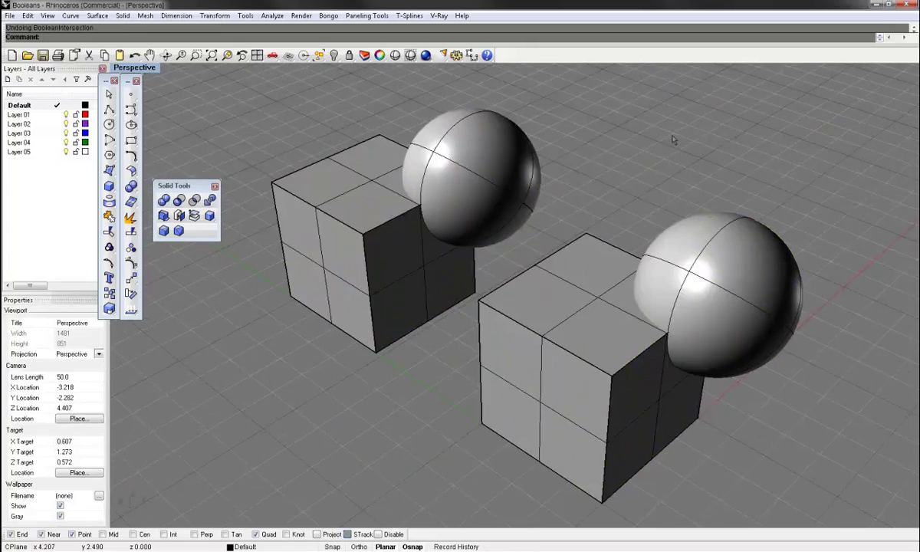
key(ctrl+z)
shift+right_drag(672, 174, 629, 191)
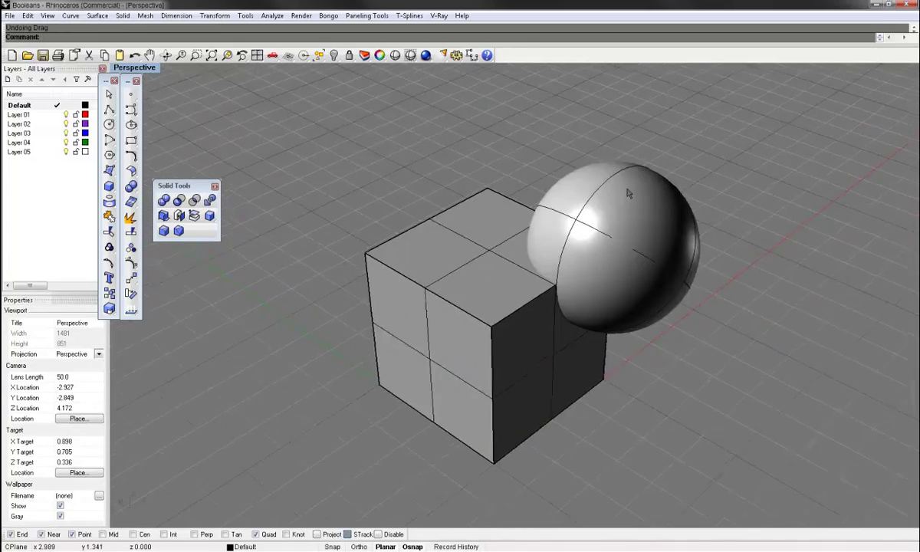
Step: Split the cube with BooleanSplit, using the sphere as the cutting object
scroll(628, 191, up, 1)
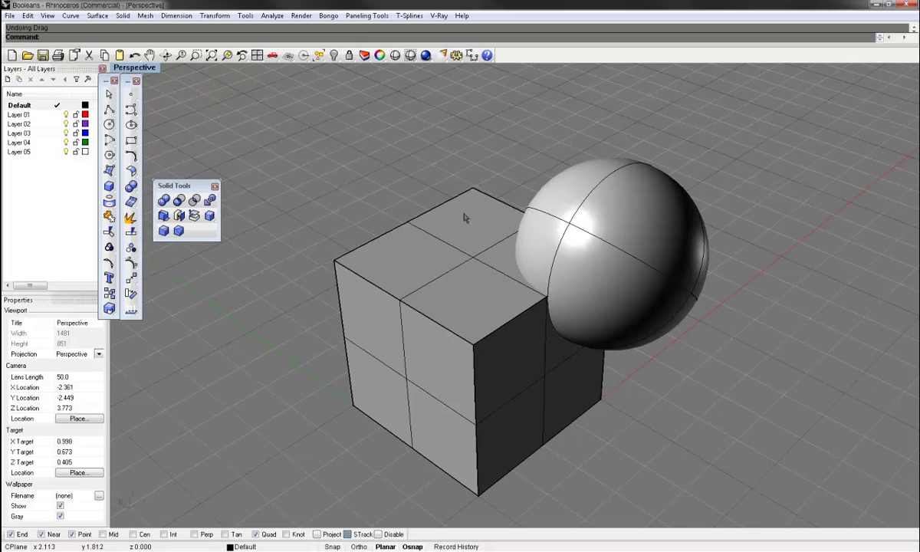
right_drag(247, 209, 398, 253)
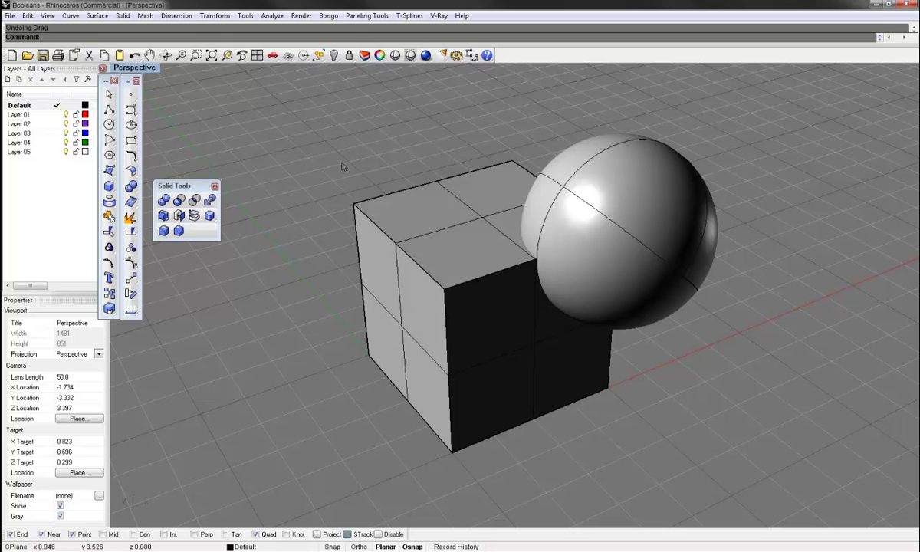
click(210, 201)
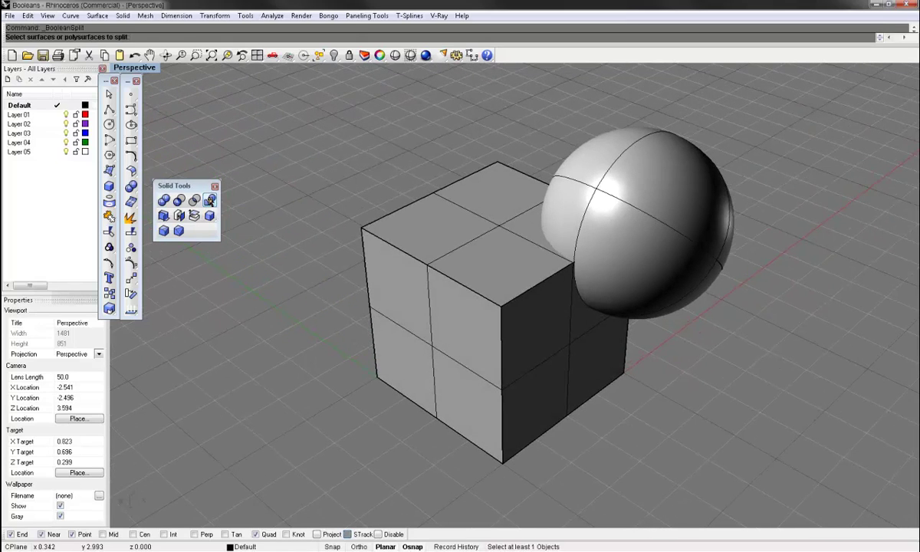
click(617, 381)
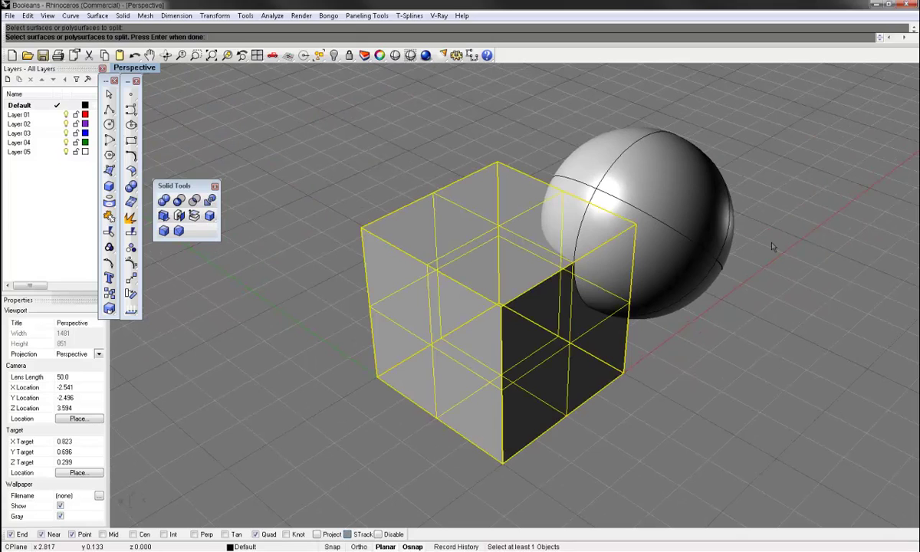
key(Return)
click(708, 245)
key(Return)
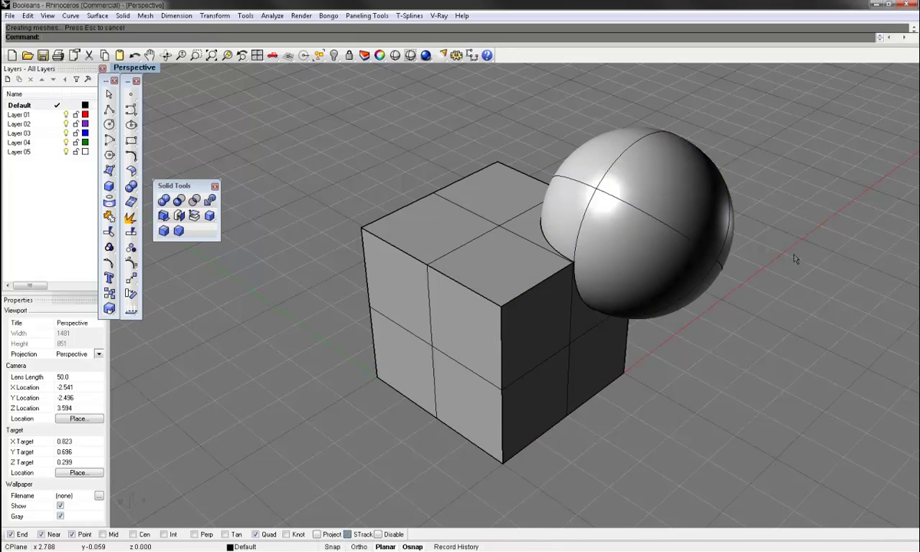
Step: Move the sphere and the split-off corner piece away from the cube to separate the three parts
shift+right_drag(804, 280, 738, 290)
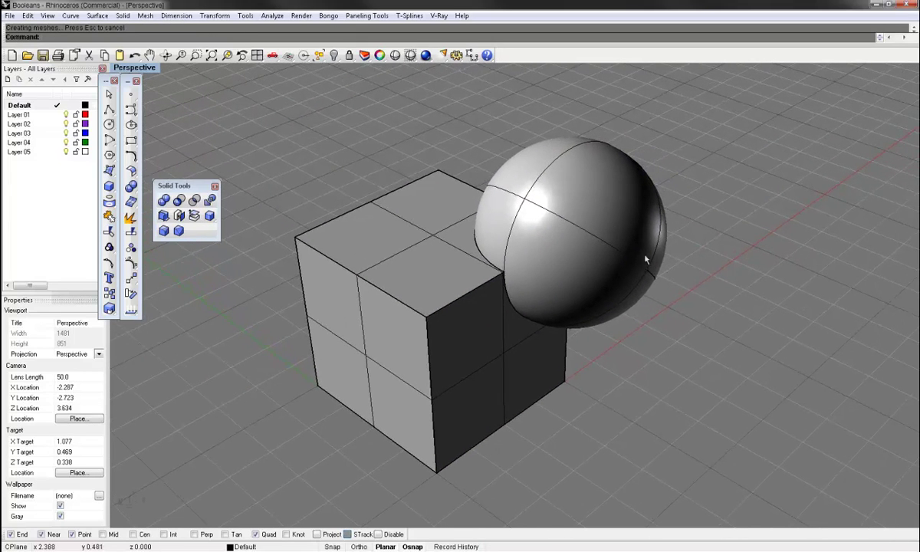
drag(629, 262, 805, 192)
right_drag(611, 244, 540, 247)
click(539, 247)
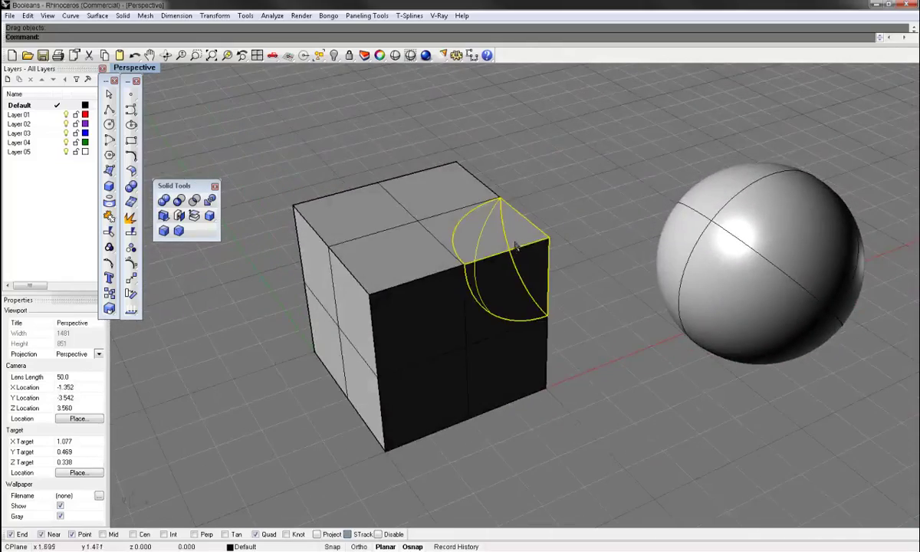
drag(538, 247, 606, 240)
click(554, 203)
right_drag(555, 202, 577, 203)
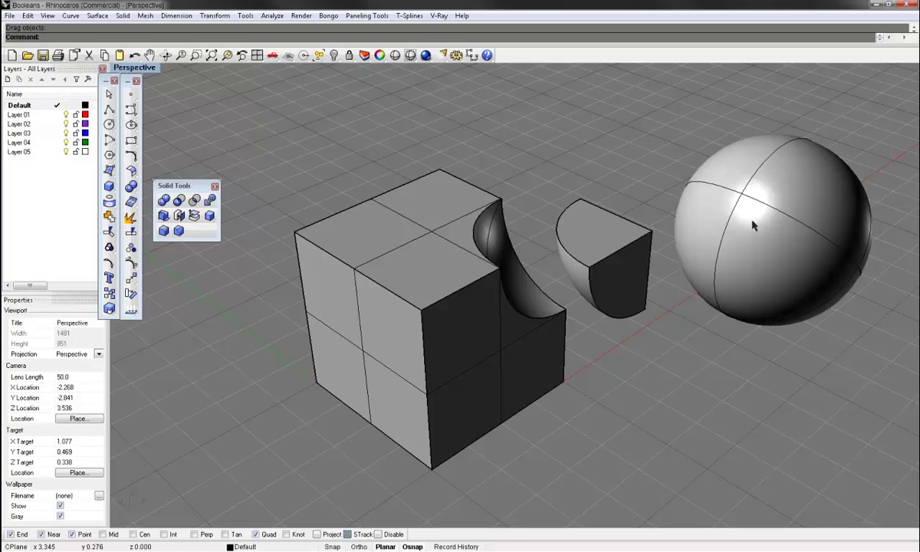
Step: Undo the moves and the Boolean split to restore the original overlapping cube and sphere
key(ctrl+z)
key(ctrl+z)
right_drag(778, 320, 672, 291)
Step: Split the sphere with BooleanSplit, using the cube as the cutting object
key(Return)
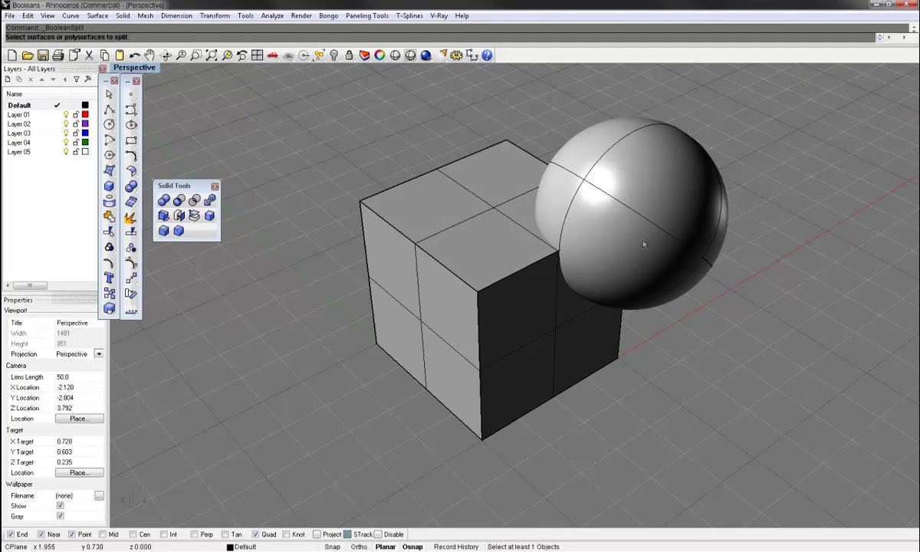
click(610, 210)
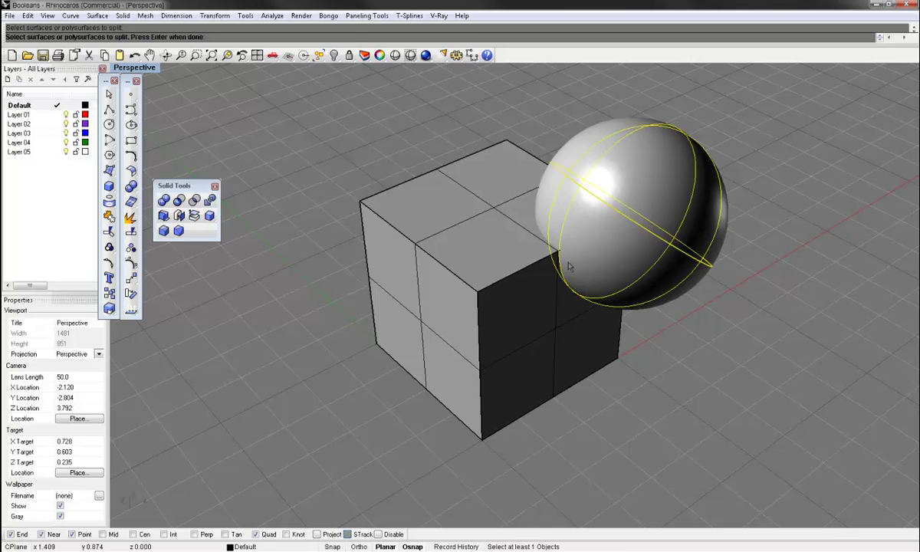
key(Return)
click(526, 270)
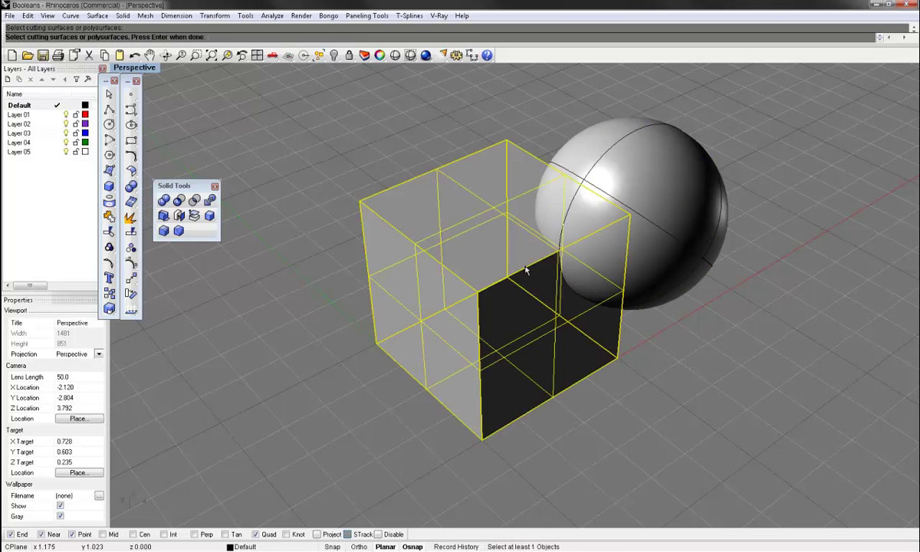
key(Return)
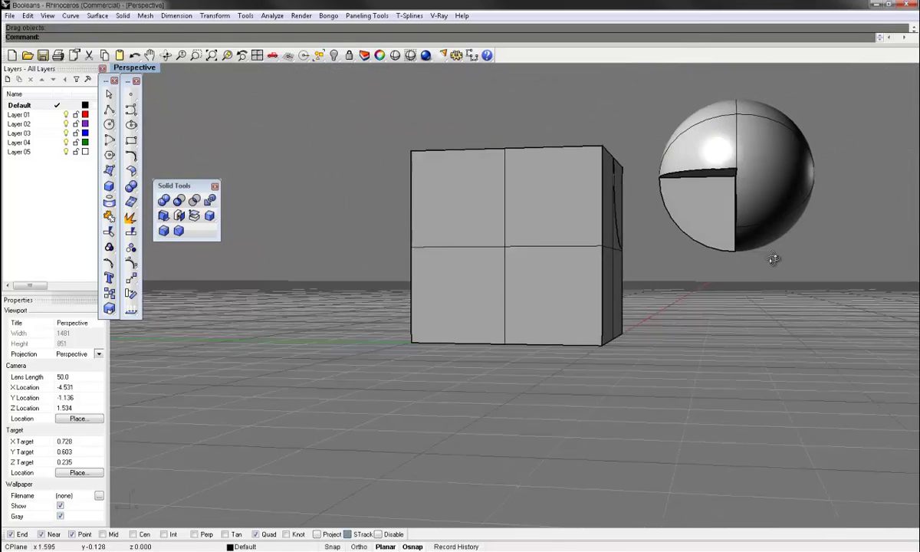
Step: Inspect the notched sphere and move the cube aside to expose the piece split off the sphere
right_drag(775, 258, 699, 272)
scroll(716, 247, up, 5)
right_drag(692, 239, 673, 243)
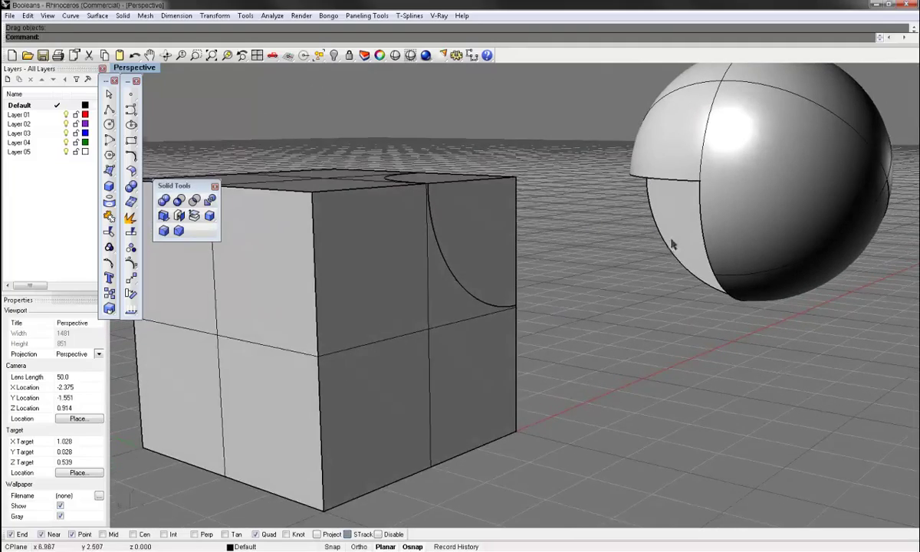
click(435, 214)
scroll(550, 212, down, 3)
right_drag(550, 213, 541, 251)
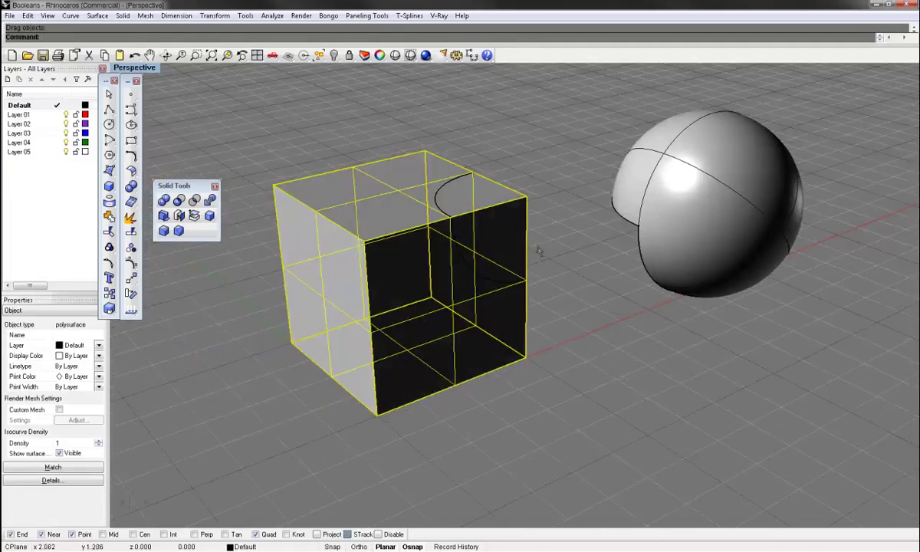
drag(403, 230, 287, 221)
click(418, 238)
right_drag(477, 209, 471, 281)
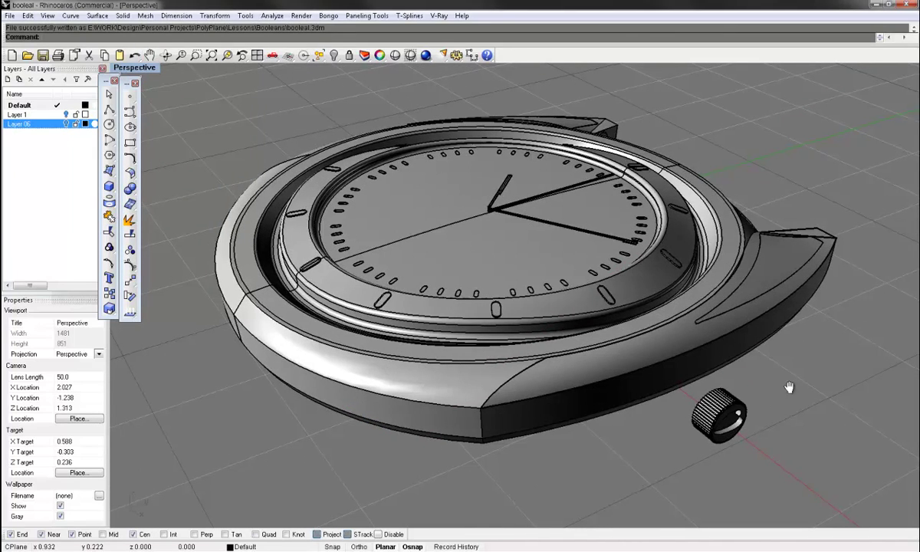
Step: Show the hidden objects in the watch model and delete the disc covering the dial
shift+right_drag(786, 386, 553, 351)
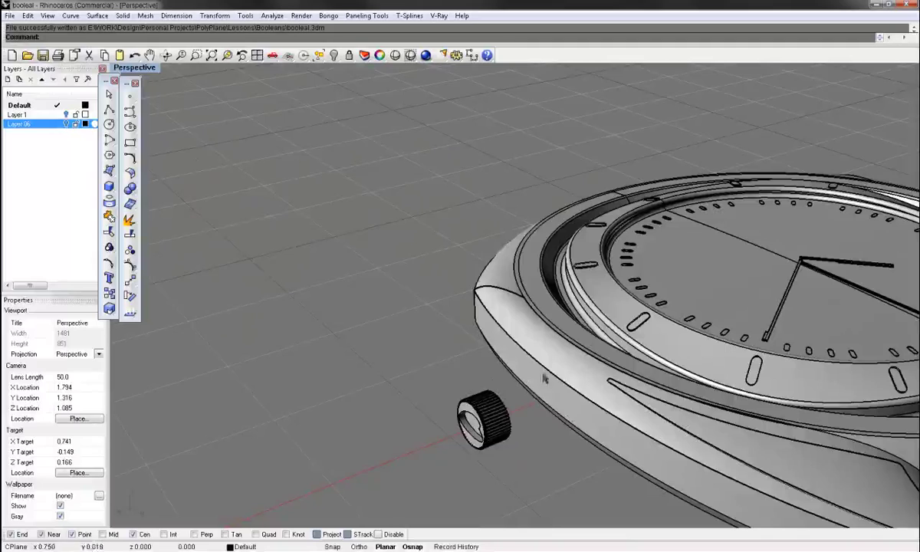
right_drag(440, 316, 635, 341)
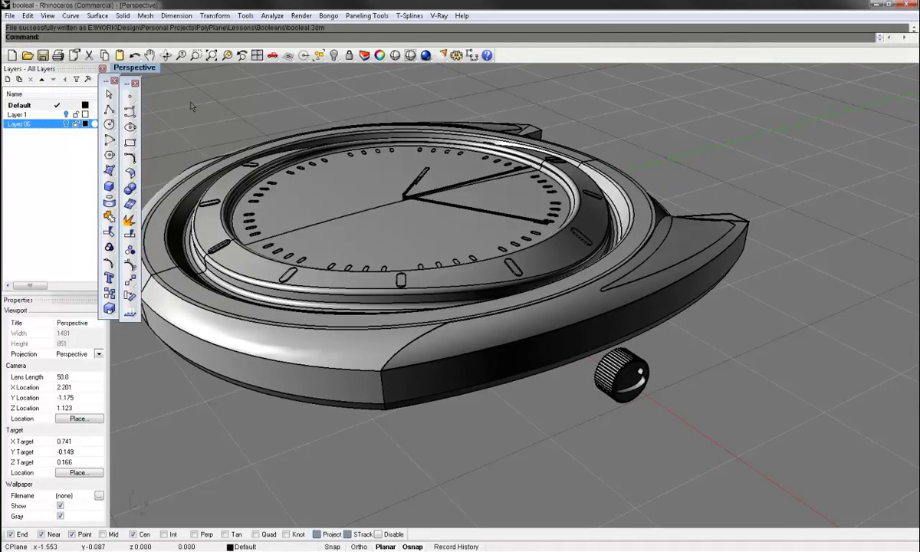
key(ctrl+alt+h)
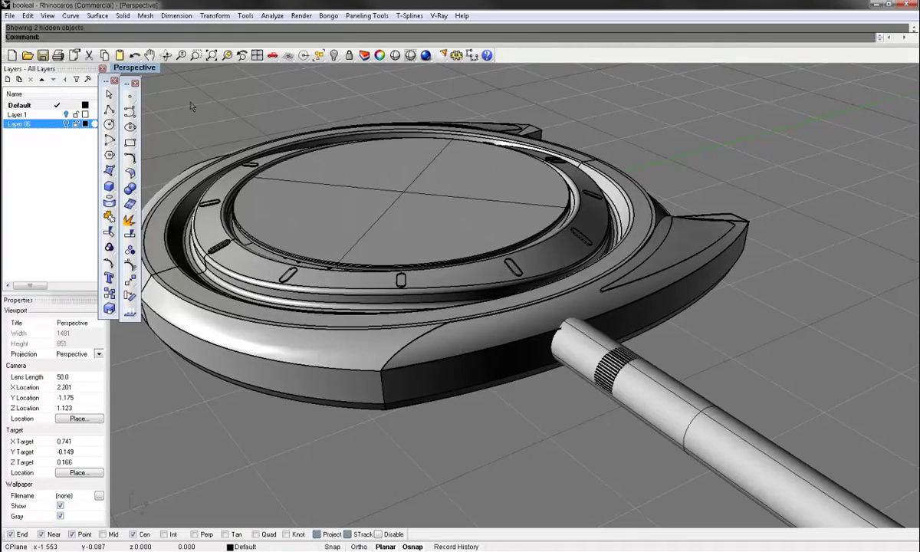
click(509, 204)
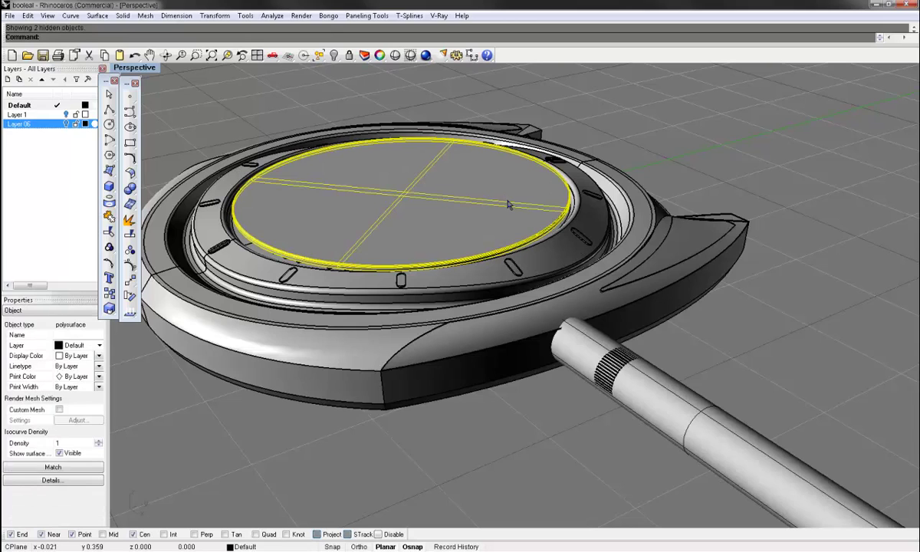
key(Delete)
Step: Examine how the long cylinder and knurled crown line up with the watch case, ending in a maximized Right view
right_drag(508, 204, 336, 157)
double_click(134, 68)
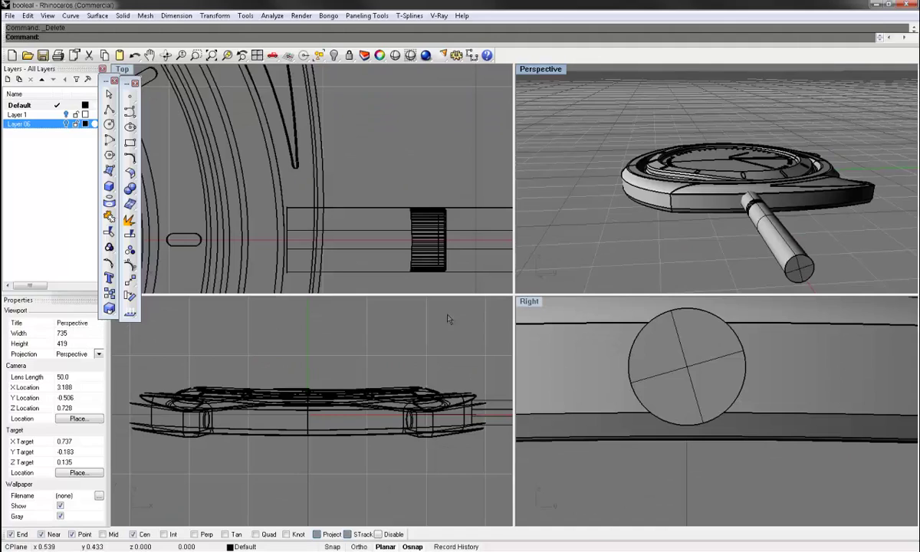
scroll(345, 161, down, 5)
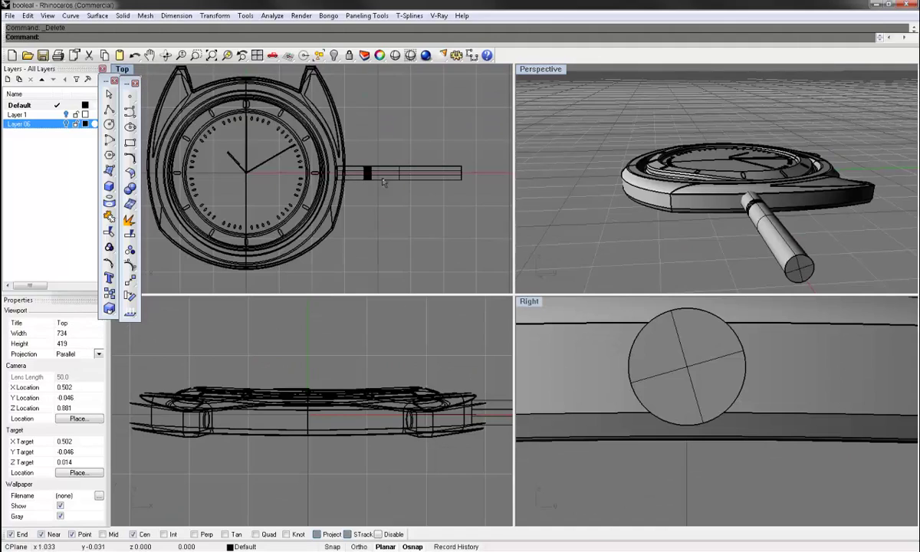
click(758, 204)
click(790, 228)
double_click(534, 303)
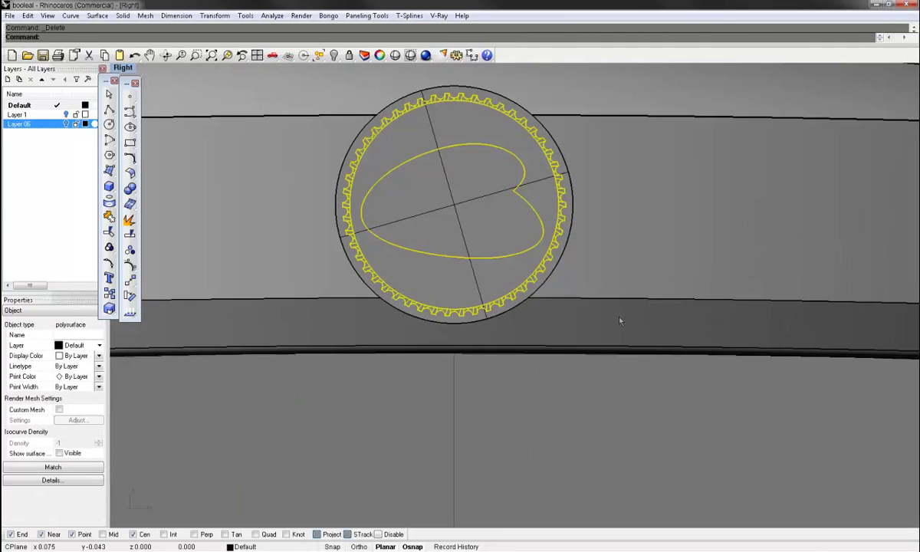
scroll(619, 322, down, 8)
scroll(562, 253, up, 6)
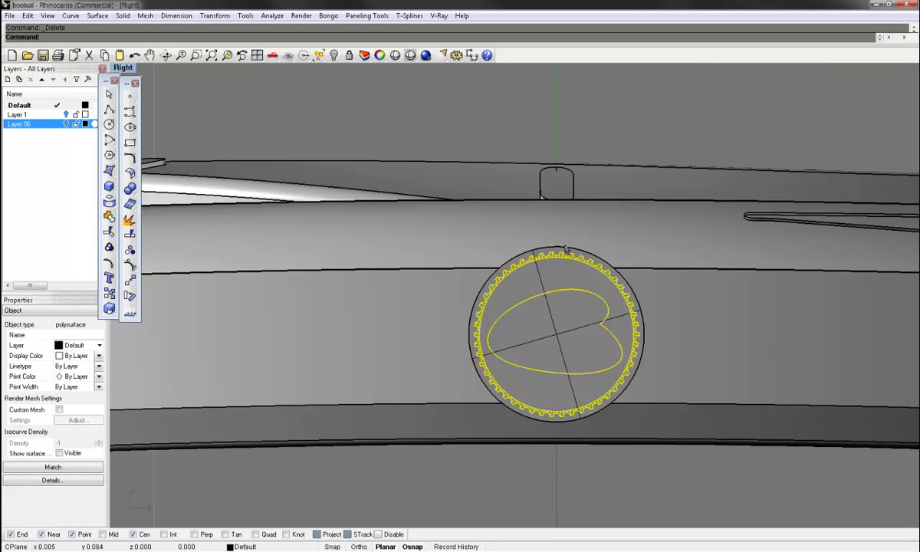
Step: Subtract the long cylinder from the watch case with BooleanDifference and return to the four-viewport layout
click(705, 405)
right_drag(687, 265, 655, 286)
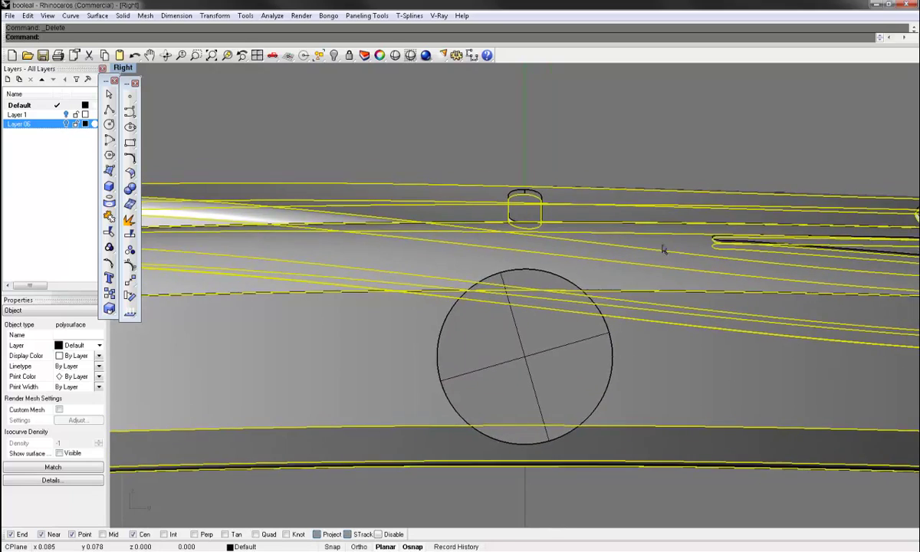
scroll(662, 247, down, 4)
click(131, 189)
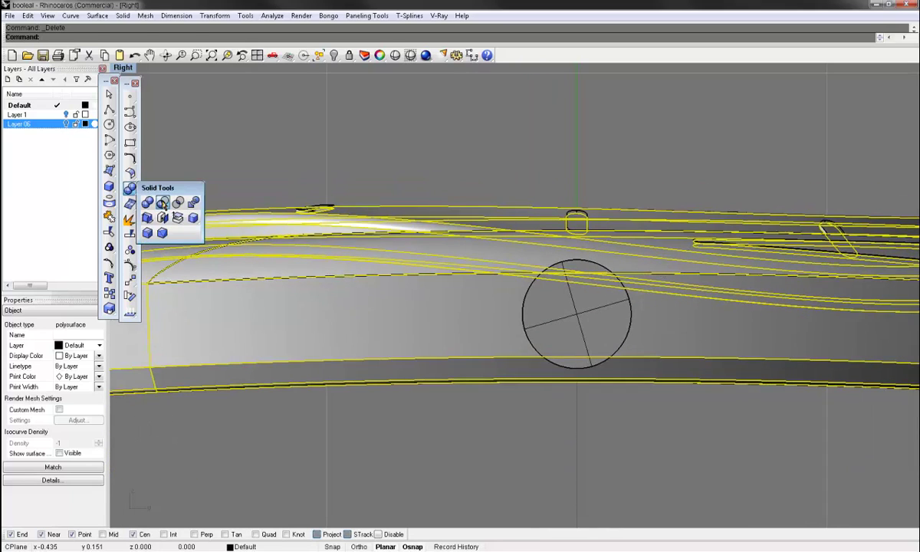
click(163, 203)
click(541, 301)
right_click(572, 319)
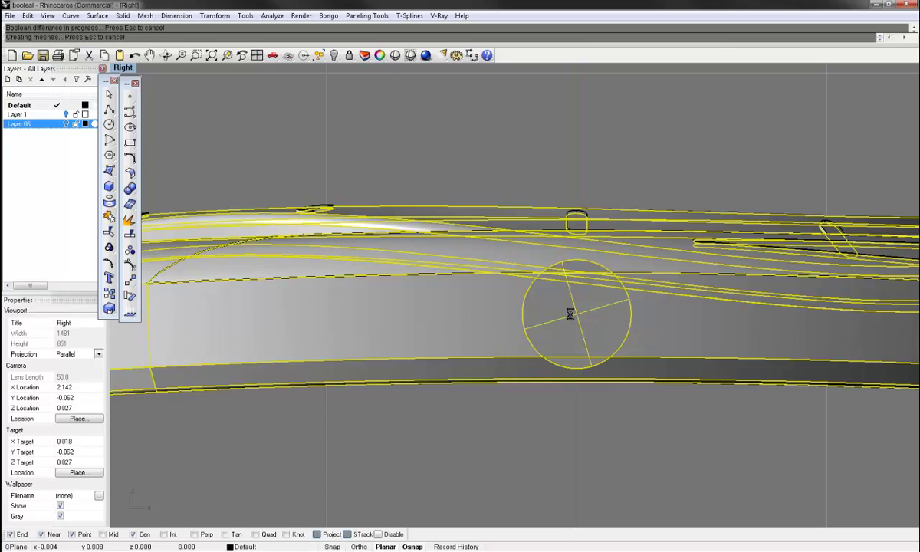
double_click(127, 69)
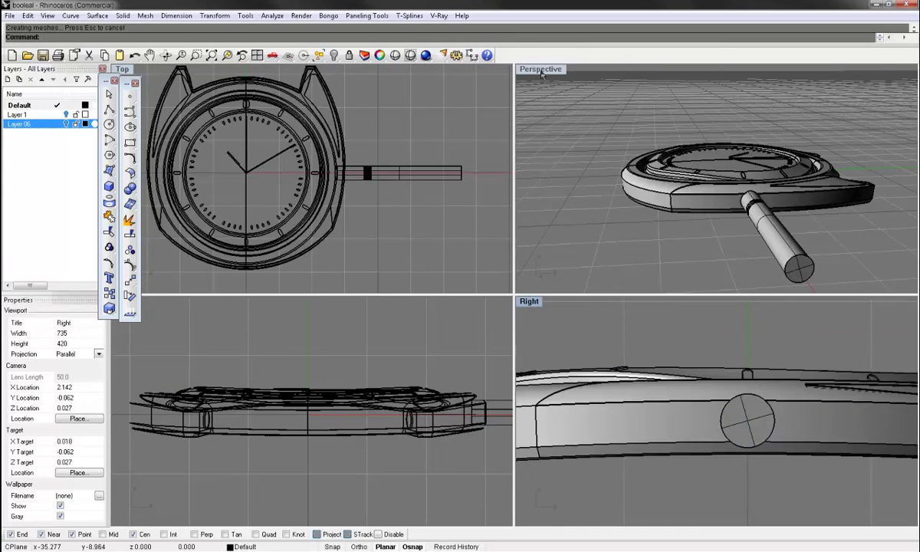
Step: Maximize the Perspective view and delete the long cylinder sticking out of the watch case
double_click(503, 76)
right_drag(399, 128, 536, 160)
scroll(535, 160, down, 1)
shift+right_drag(545, 303, 488, 312)
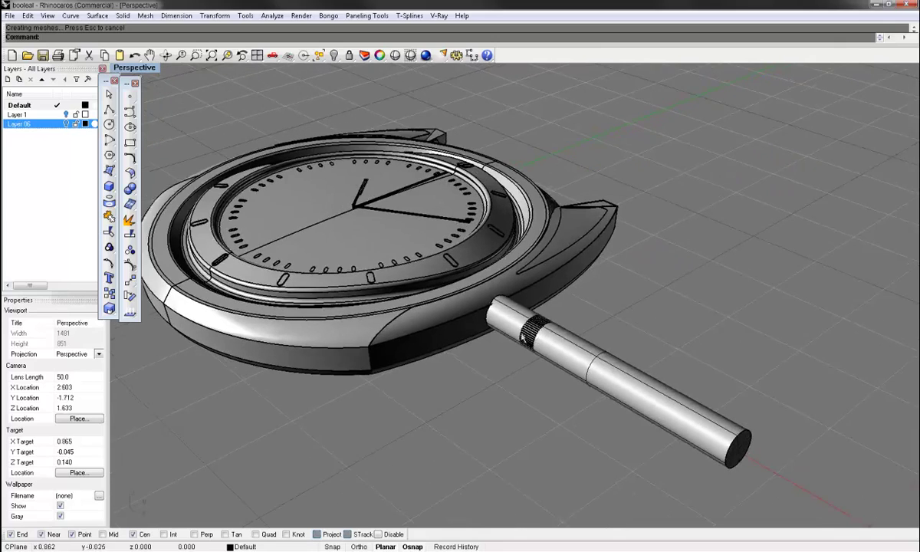
click(600, 372)
key(Delete)
Step: Select all parts of the knurled crown and move them along the red axis into the round recess in the case side
scroll(533, 322, up, 4)
right_drag(523, 338, 463, 265)
scroll(498, 307, up, 4)
drag(460, 246, 587, 400)
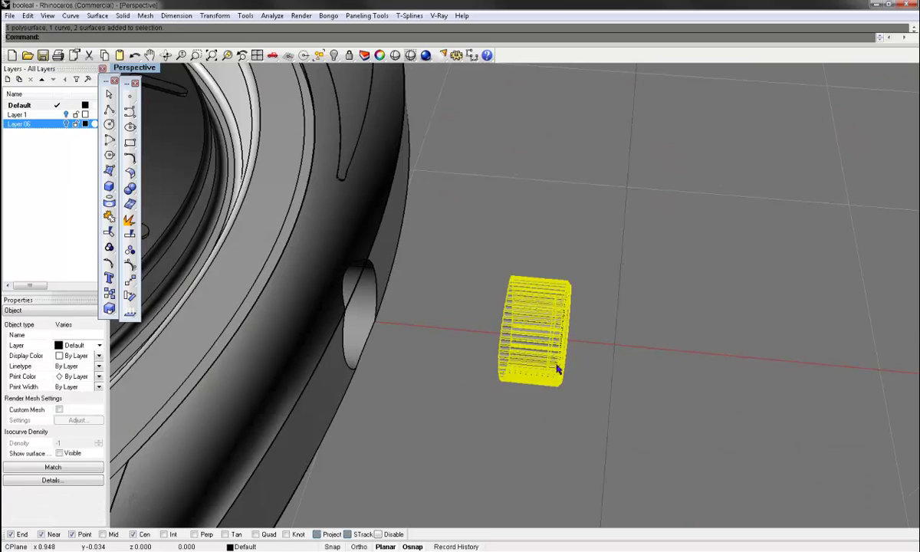
drag(550, 362, 356, 329)
right_drag(513, 335, 495, 299)
scroll(506, 310, down, 5)
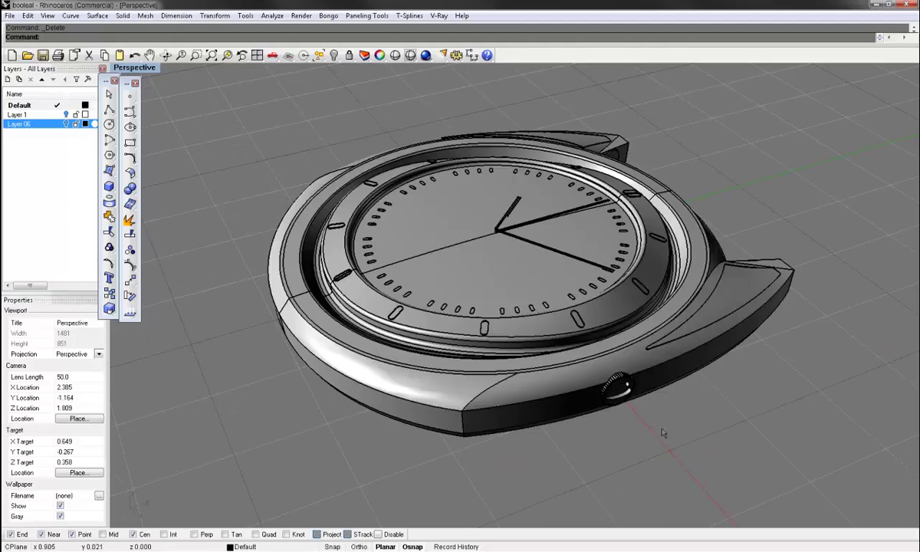
Step: Examine the fit and clearance between the crown's knurled edge and the recess in the watch case
right_drag(658, 408, 582, 360)
scroll(547, 372, up, 5)
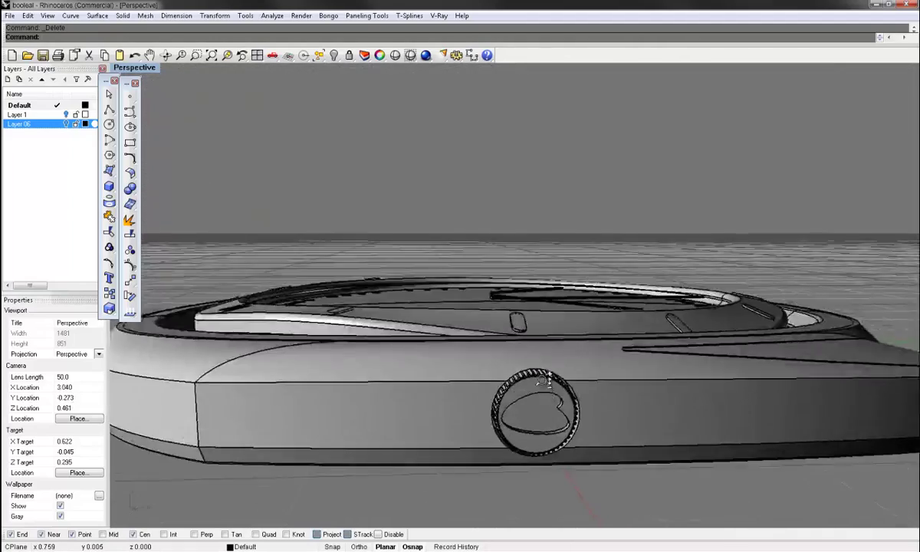
scroll(529, 376, up, 8)
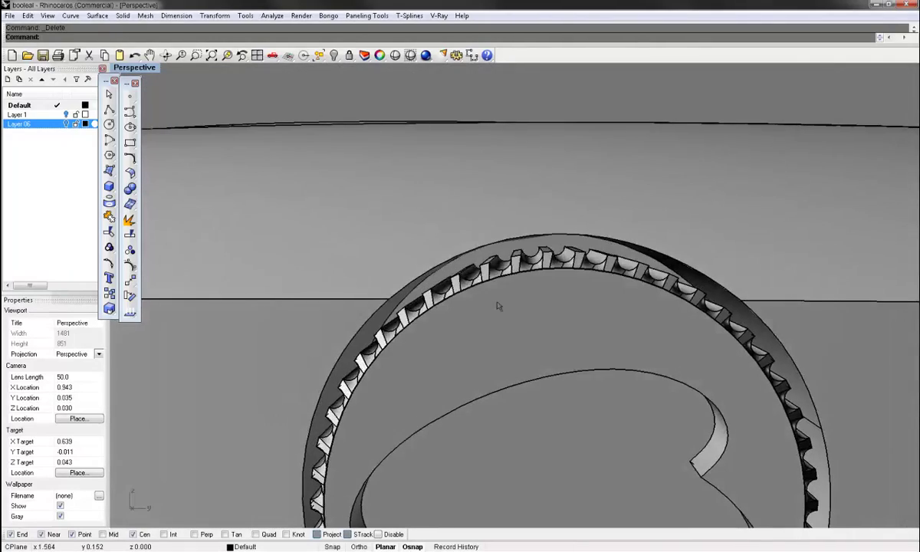
scroll(579, 270, up, 4)
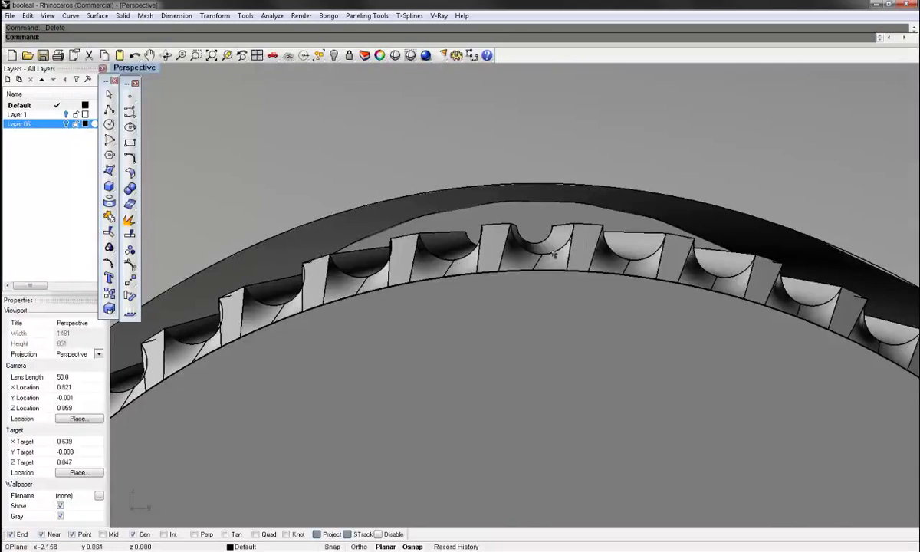
scroll(560, 213, down, 8)
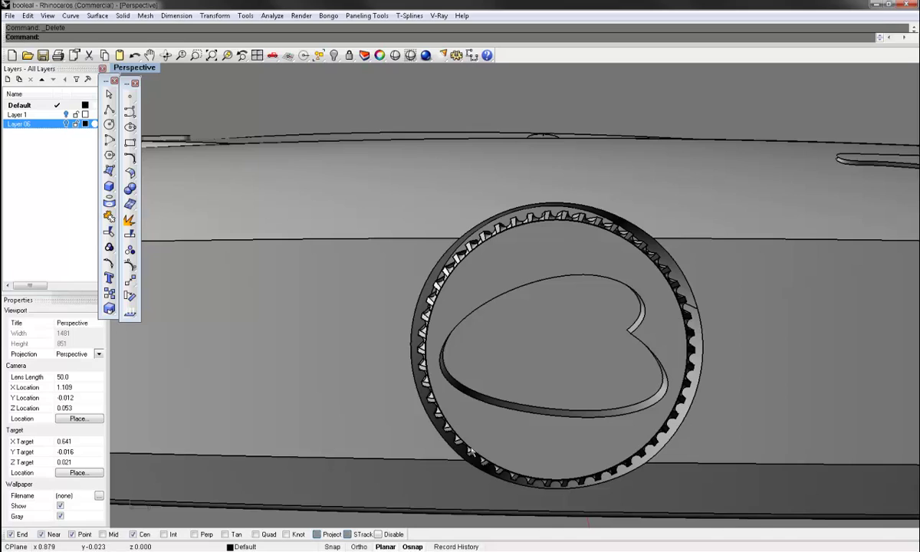
right_drag(553, 226, 589, 307)
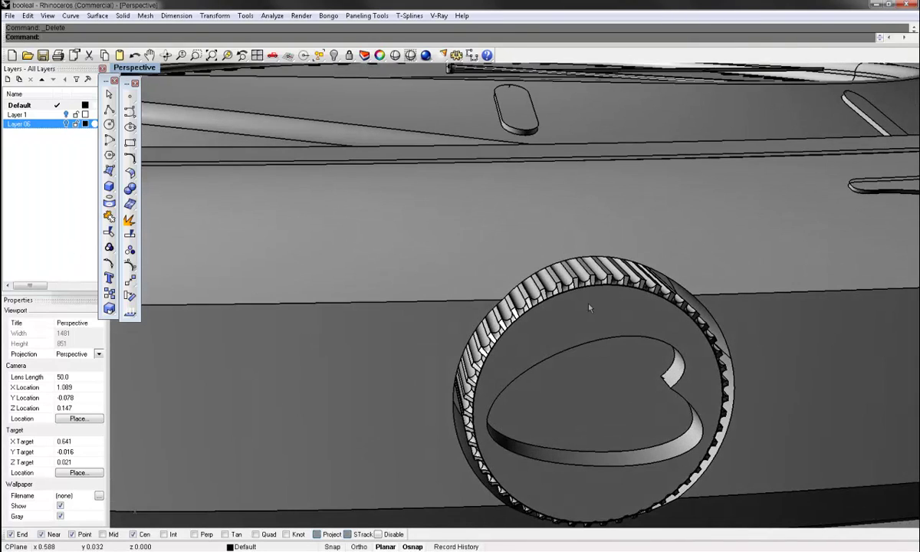